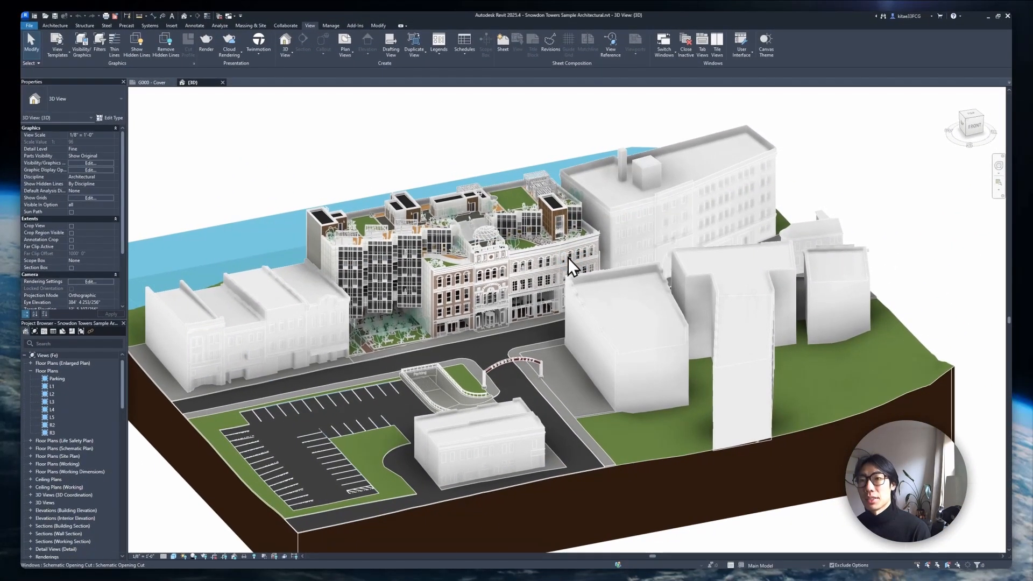
Switch from the Snowdon Towers model in Revit to the Leia glTF Exporter App Store page
key(alt+Tab)
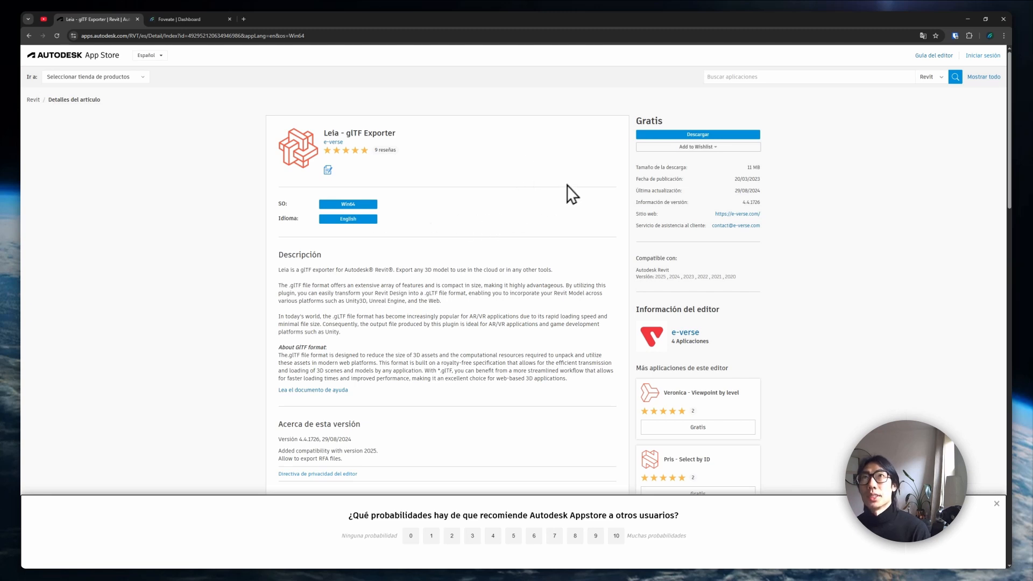
Download and install Leia – glTF Exporter 4.4.1726 with its .msi plug-in installer
click(710, 136)
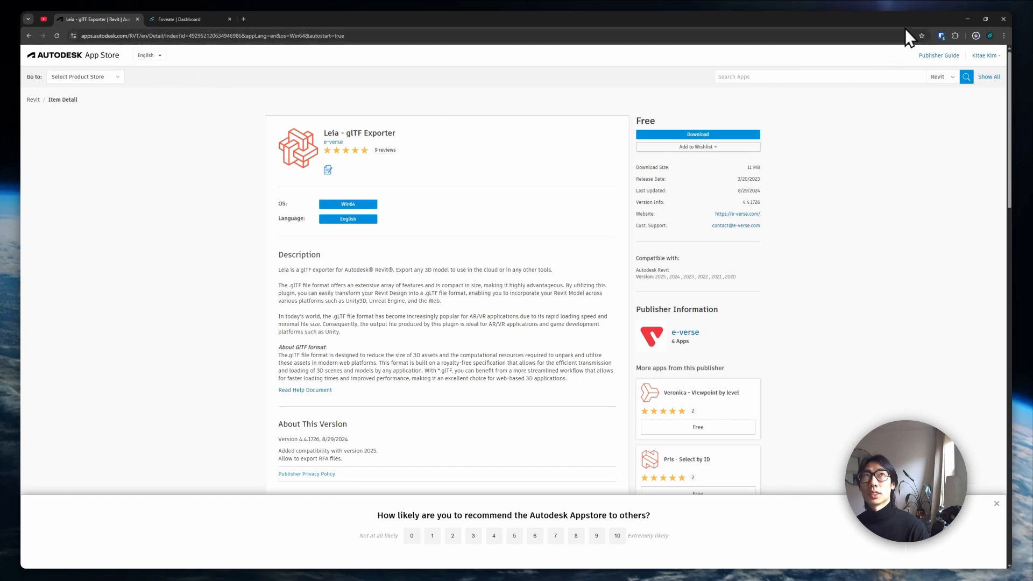
click(922, 56)
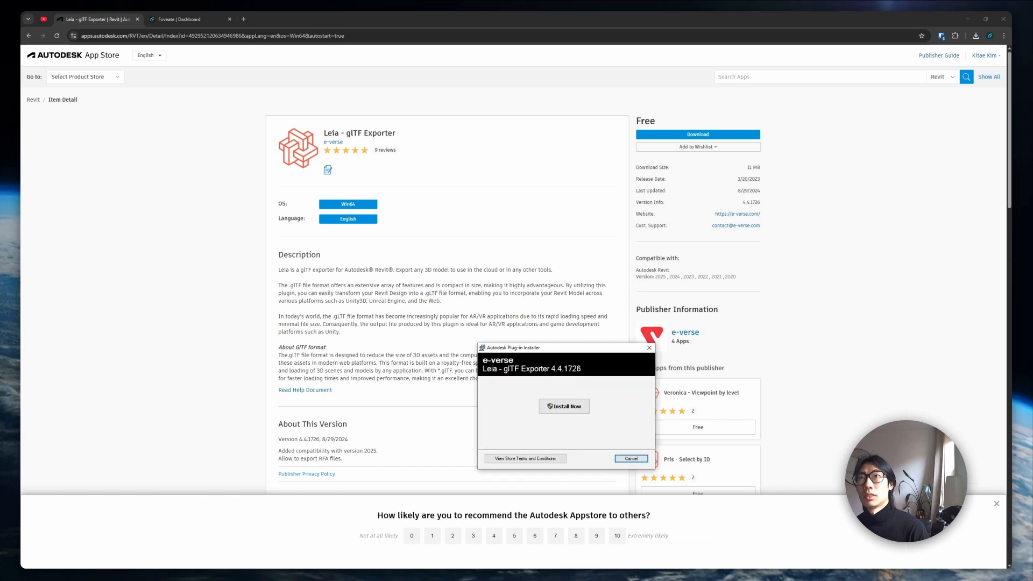
click(591, 231)
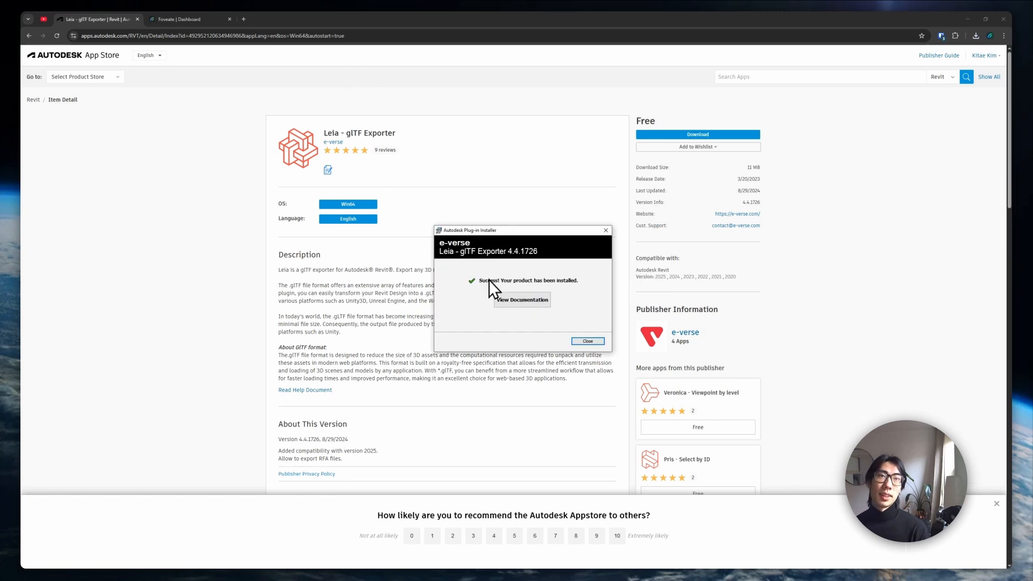
click(588, 342)
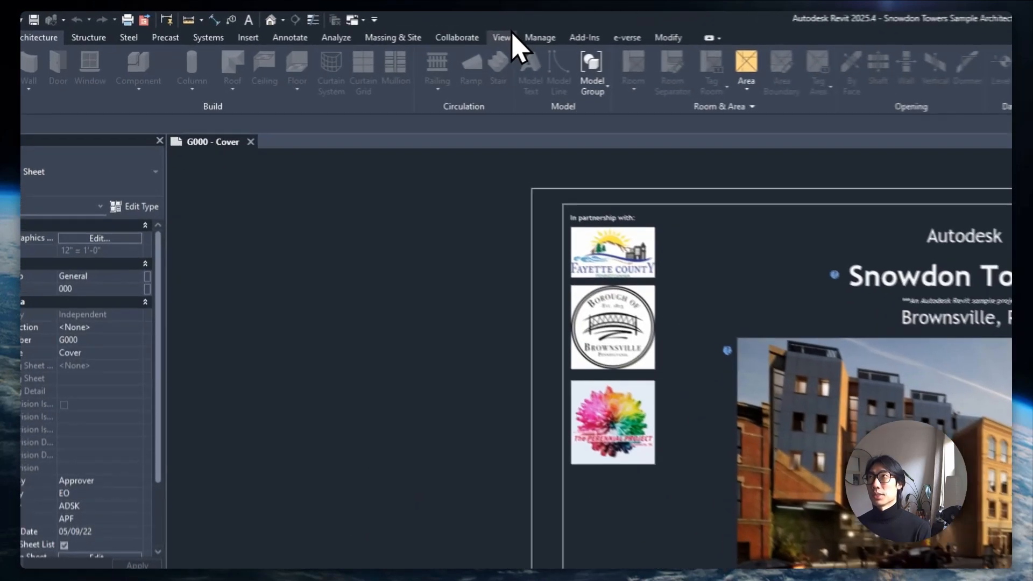
Open the default 3D view of Snowdon Towers at an isometric angle, zoomed in, with e-verse tools shown
click(310, 25)
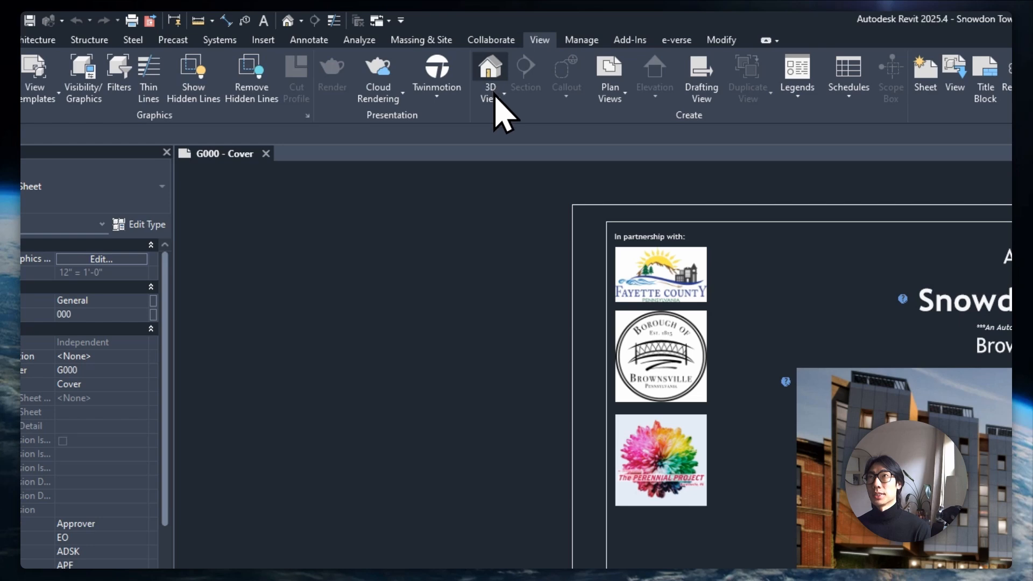
click(495, 95)
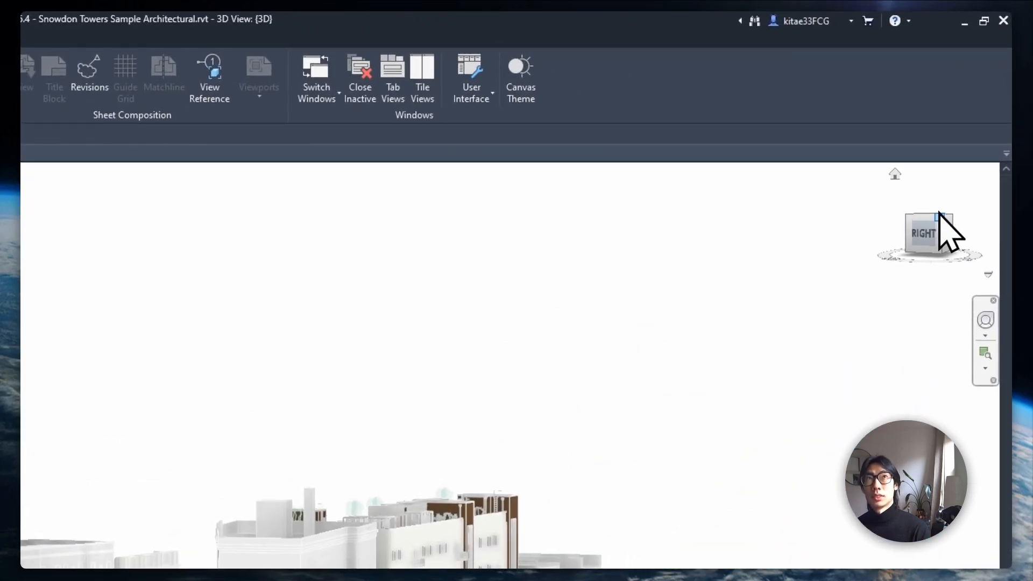
click(944, 216)
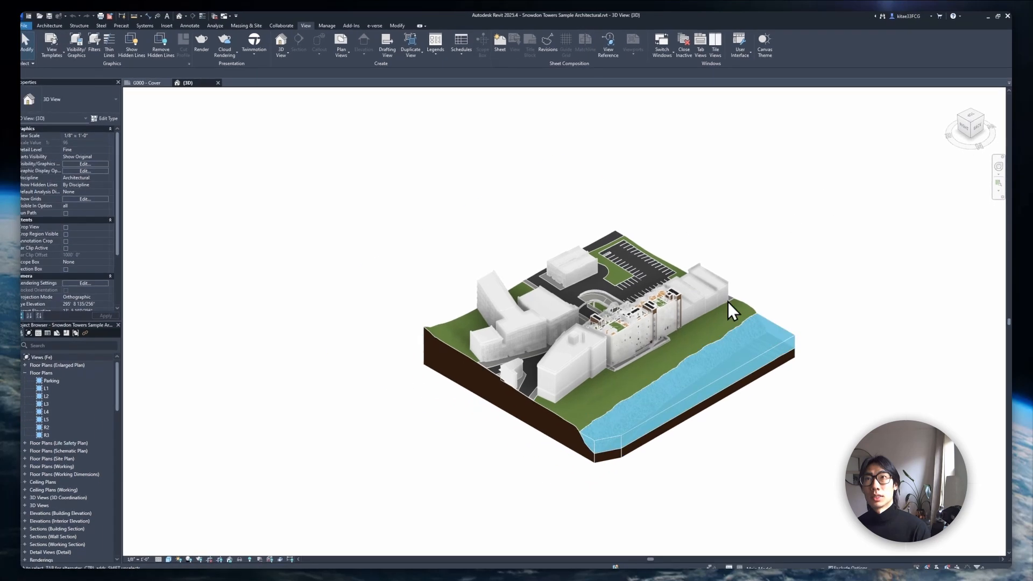
scroll(723, 318, up, 3)
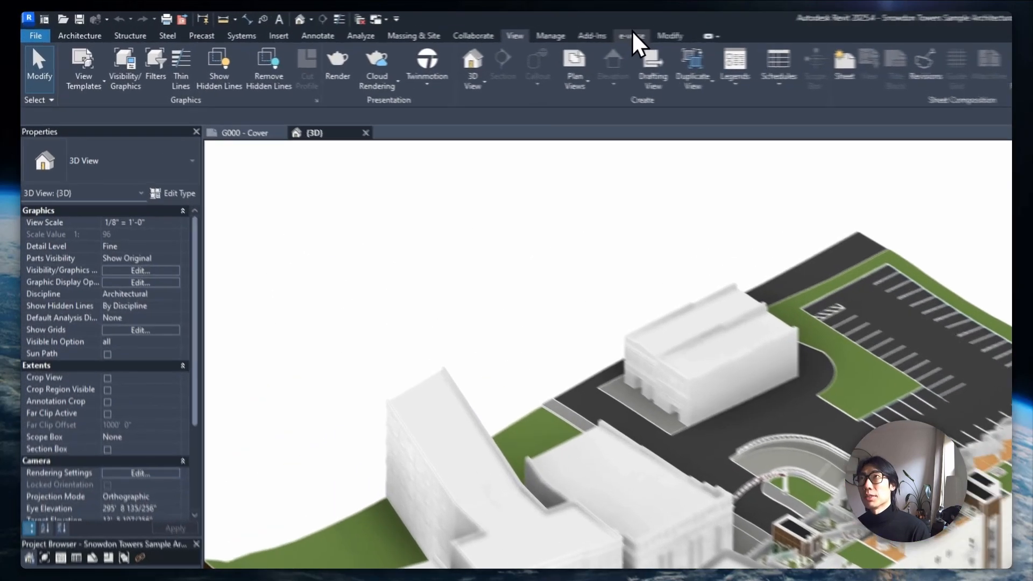
click(378, 25)
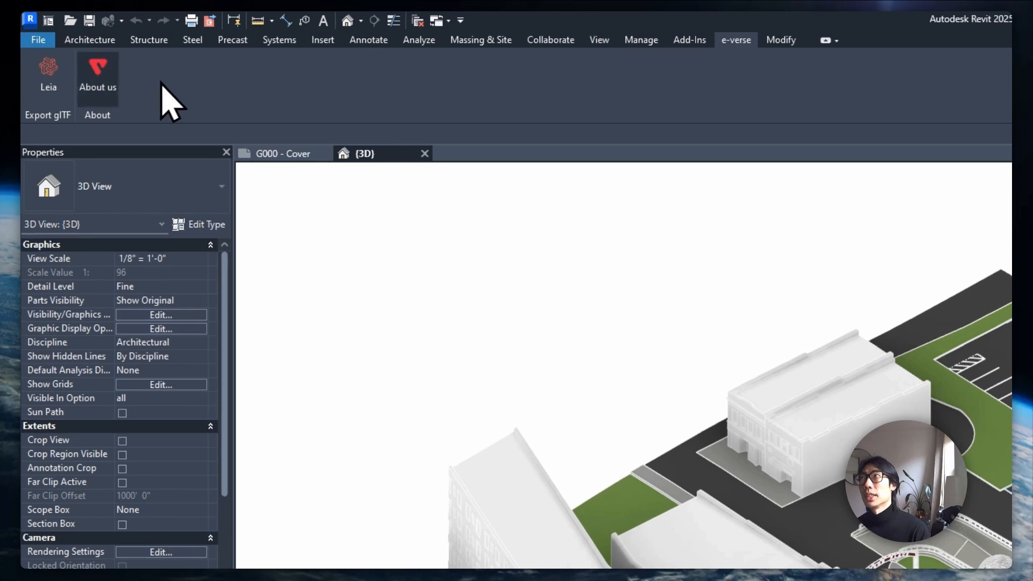
Set the Leia export to glb format with MeshOpt compression and start exporting
click(52, 84)
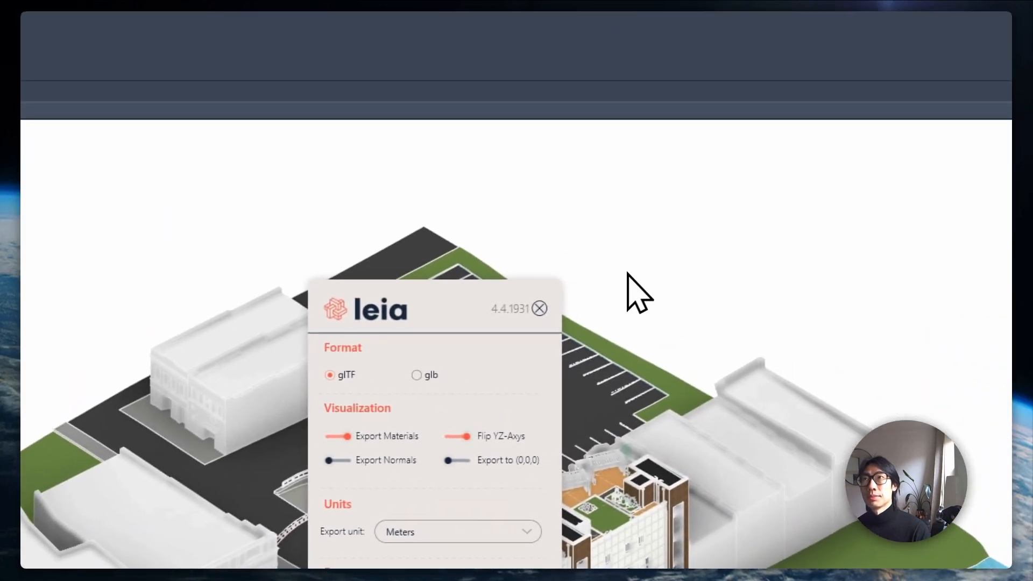
click(416, 375)
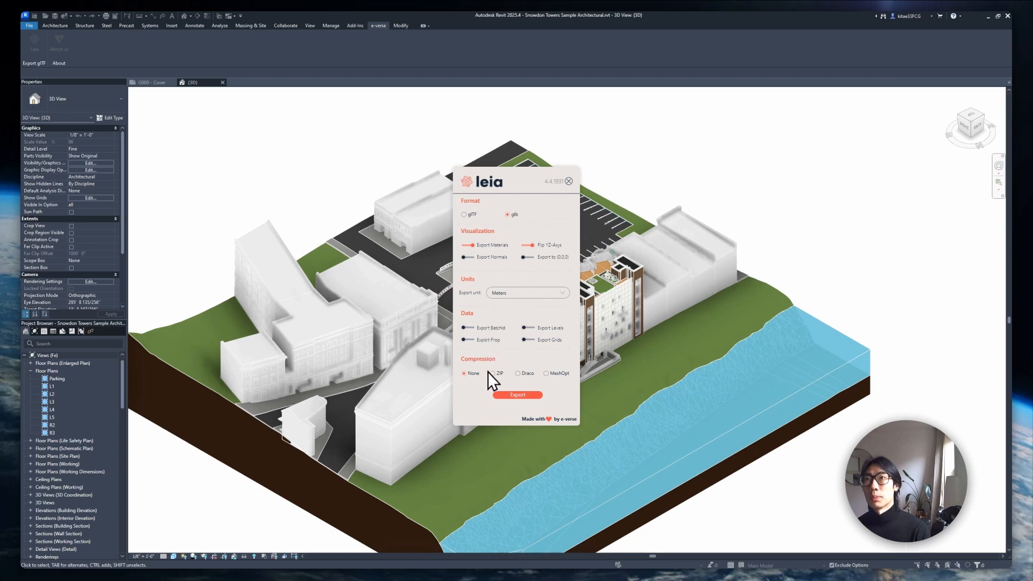
click(543, 372)
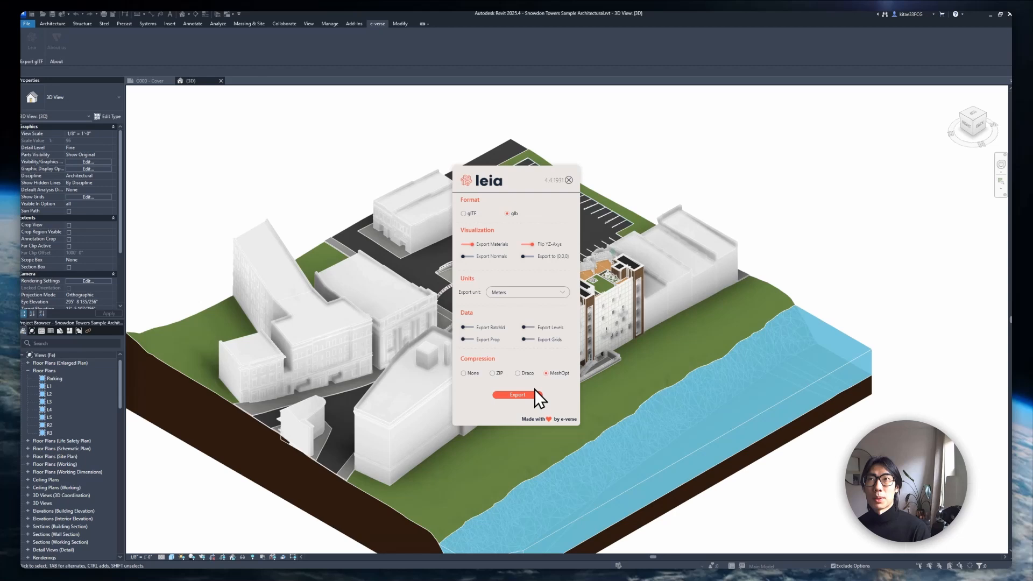
click(533, 393)
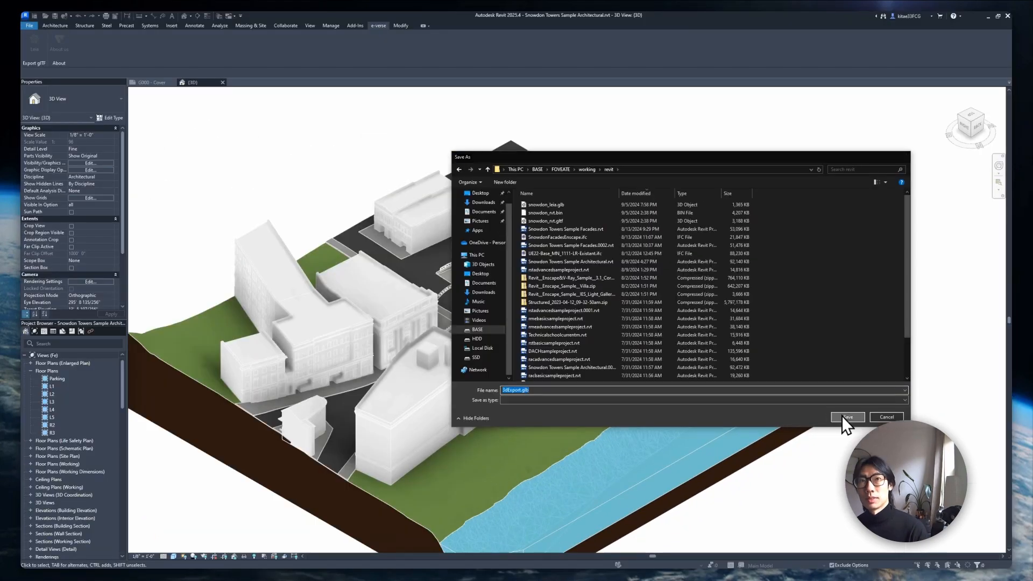
Save 3dExport.glb to Documents and let the Leia conversion reach 100% completed
click(843, 417)
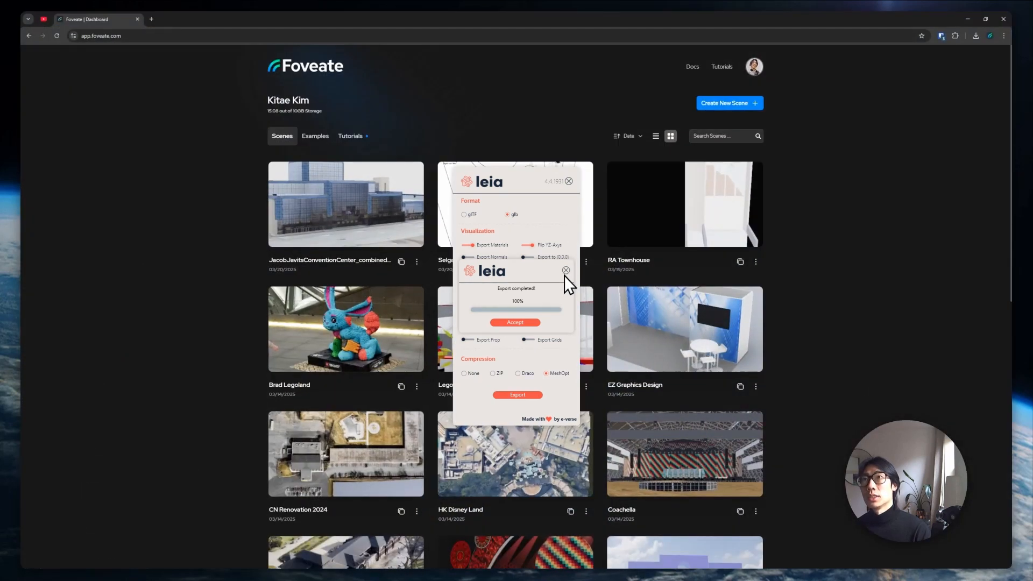
Dismiss the finished export, minimize Revit, and create a new empty Foveate scene
click(525, 323)
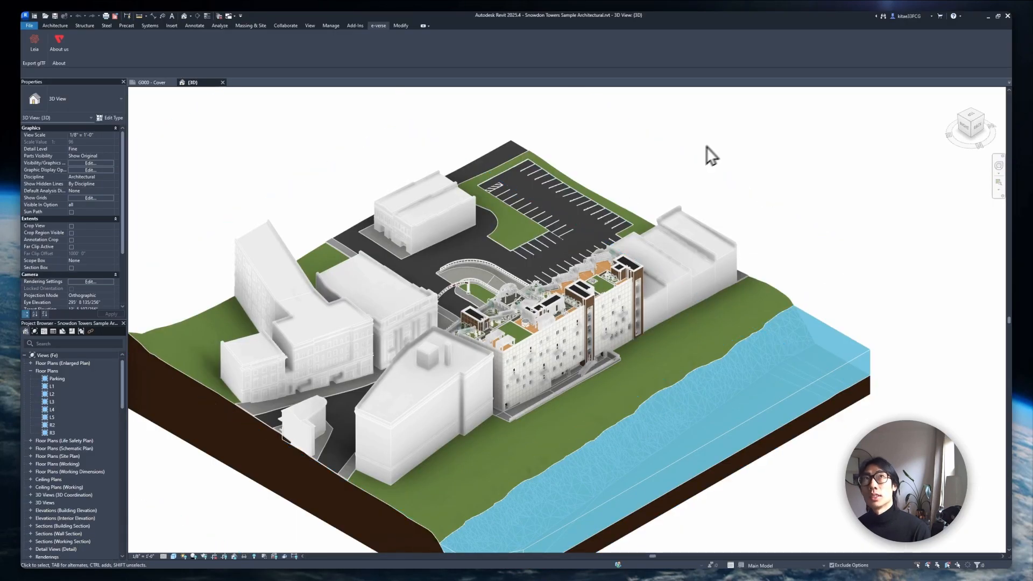
click(989, 16)
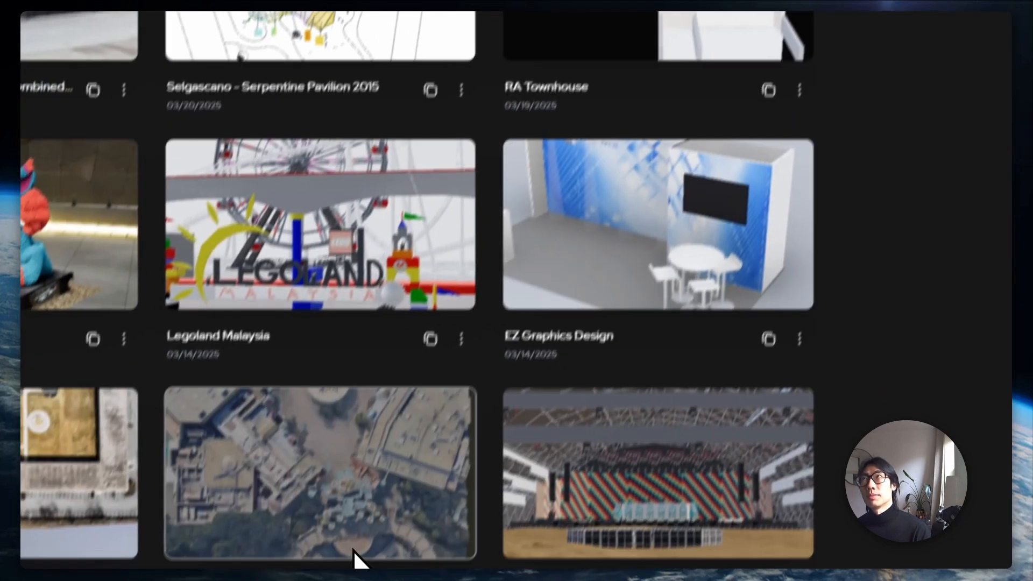
click(533, 491)
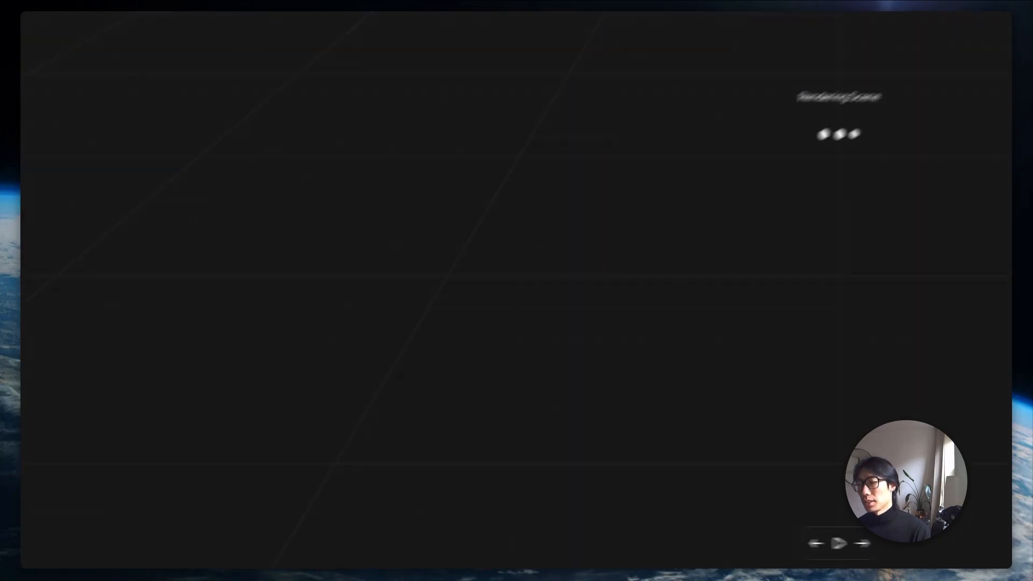
Drag 3dExport.glb from File Explorer into the scene to upload the Snowdon Towers model
key(alt+Tab)
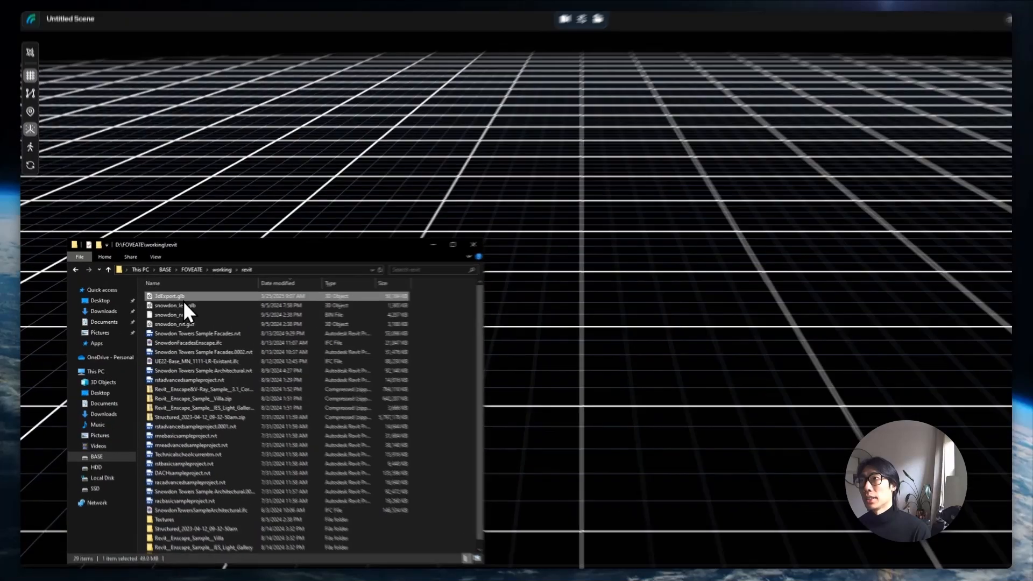
drag(165, 296, 169, 294)
drag(257, 288, 921, 373)
drag(462, 411, 461, 411)
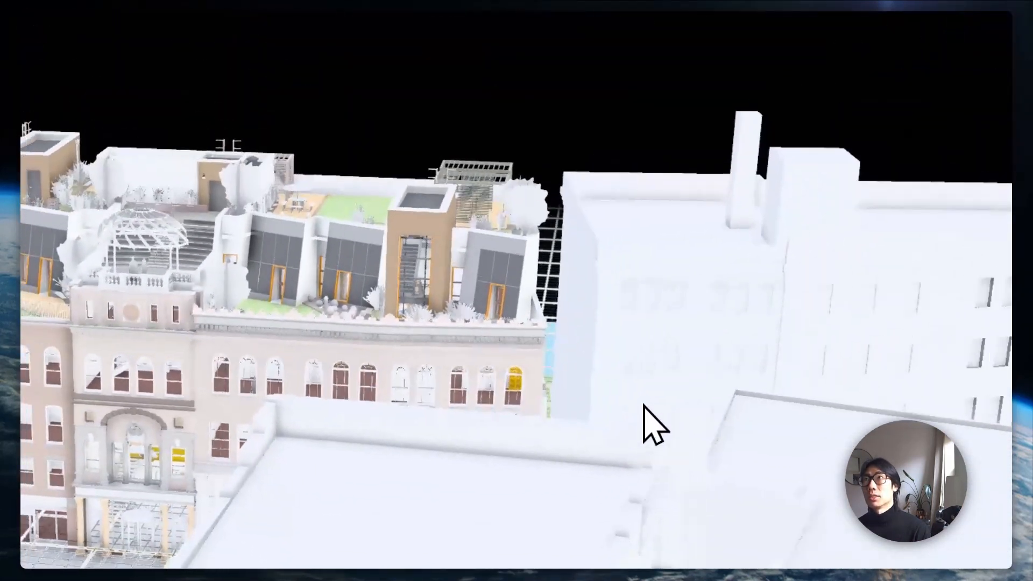
In scene settings, raise the camera near clipping value to 0.83 and hide the floor grid
drag(377, 194, 458, 211)
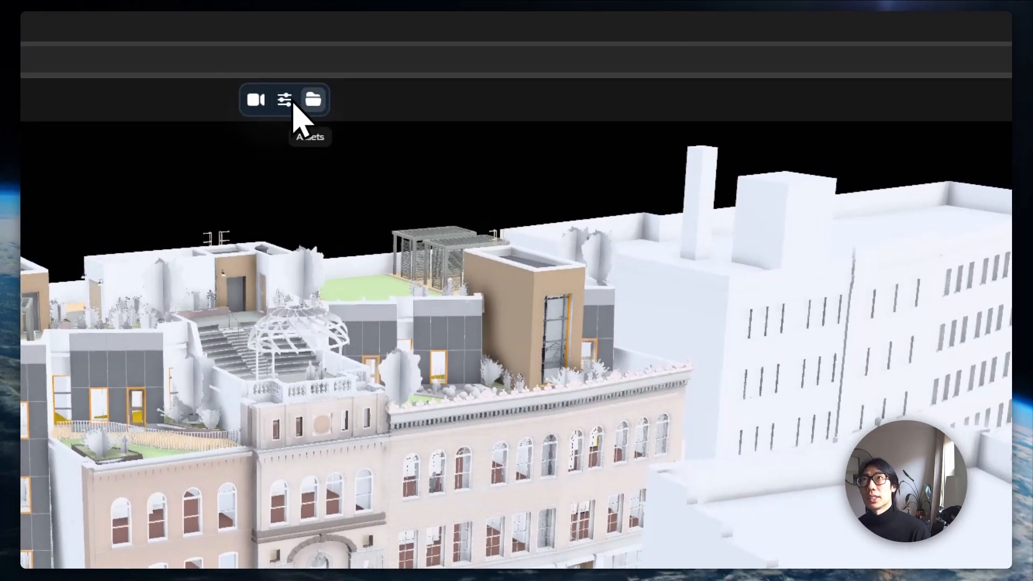
click(277, 86)
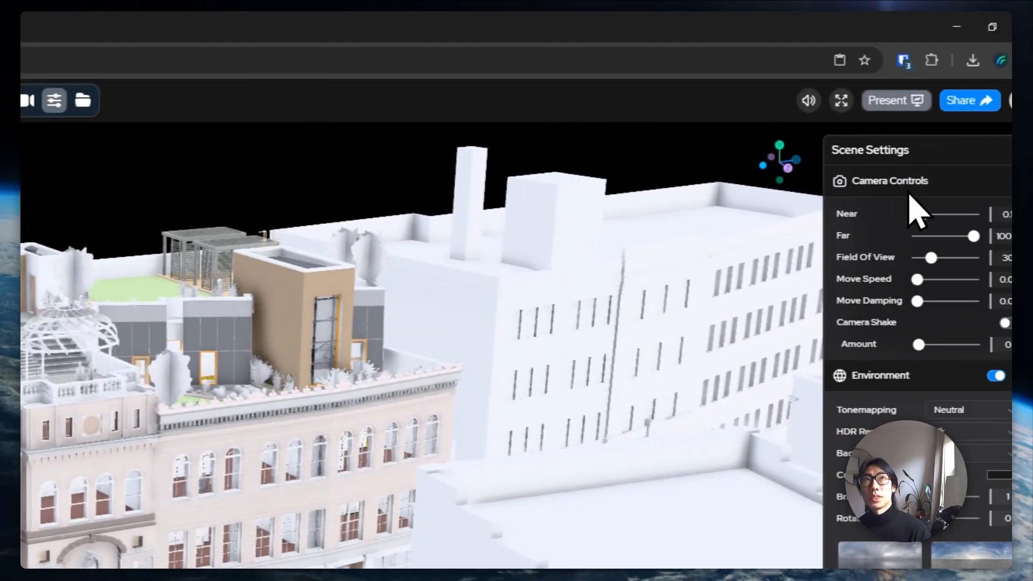
drag(888, 215, 928, 237)
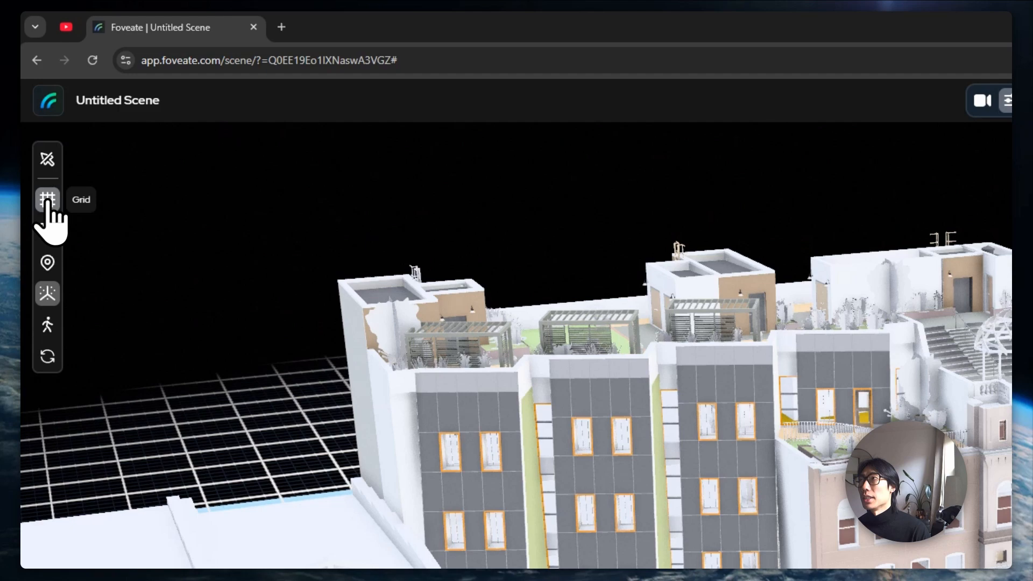
click(47, 200)
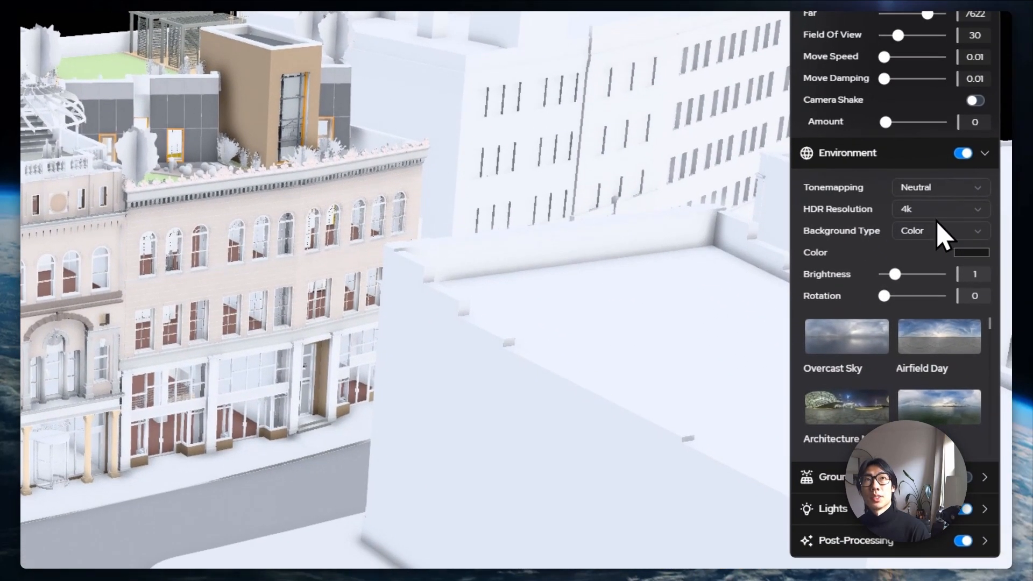
Set the background to Image Sphere and, after trying Airfield Day and Bay Day, choose Loft Day
click(941, 232)
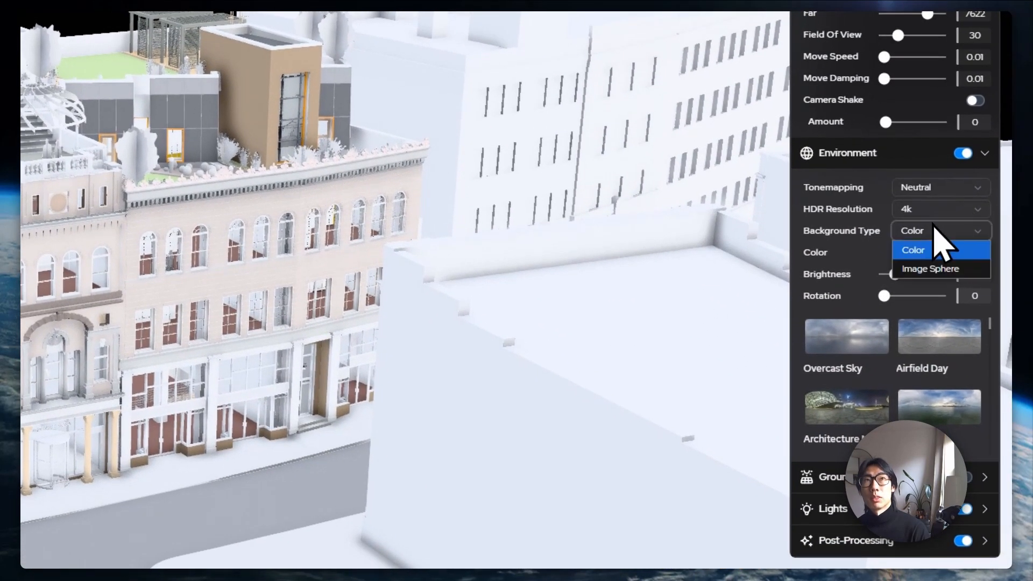
click(934, 270)
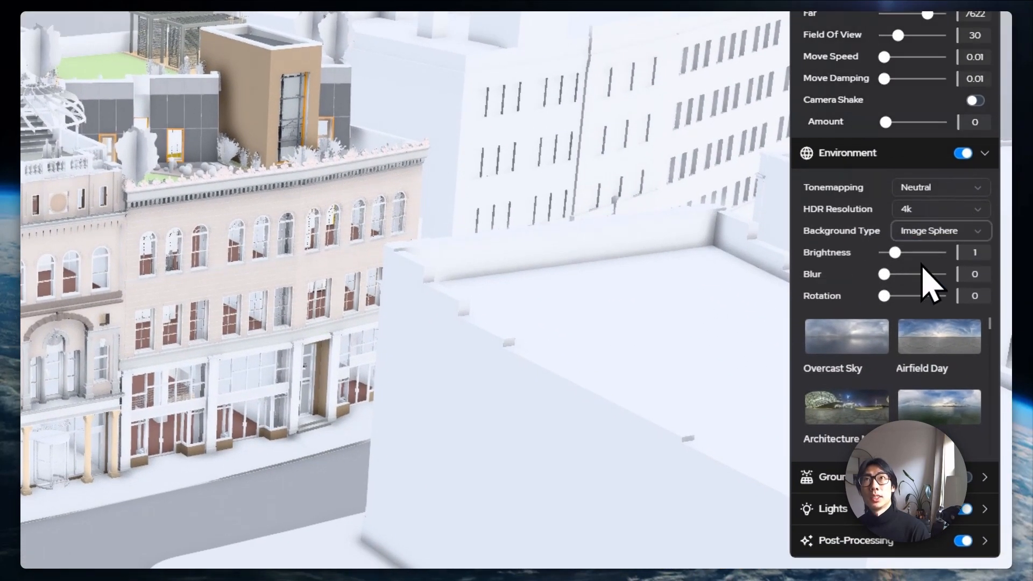
click(909, 338)
scroll(910, 355, down, 2)
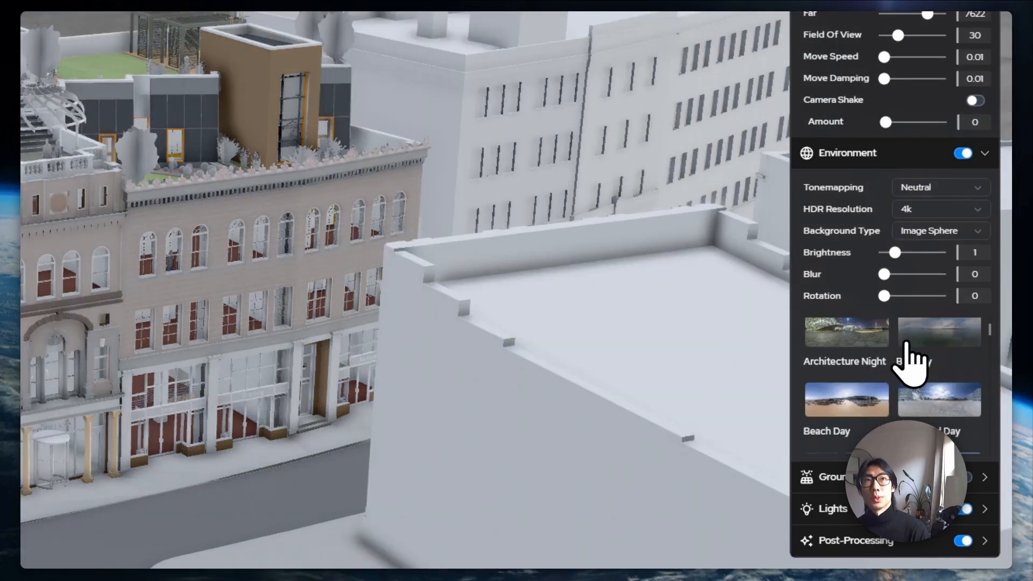
click(939, 337)
scroll(937, 334, down, 2)
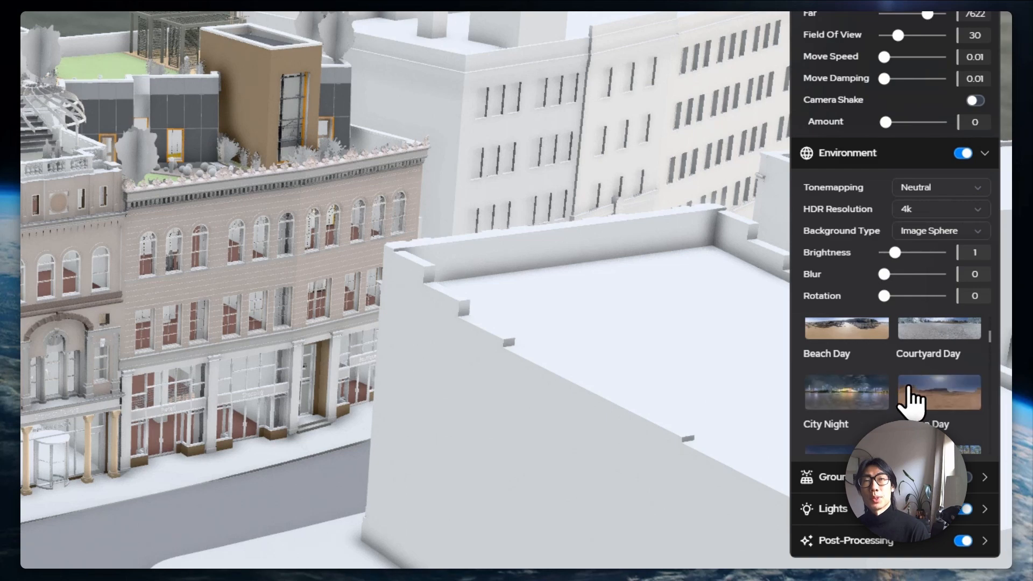
click(909, 404)
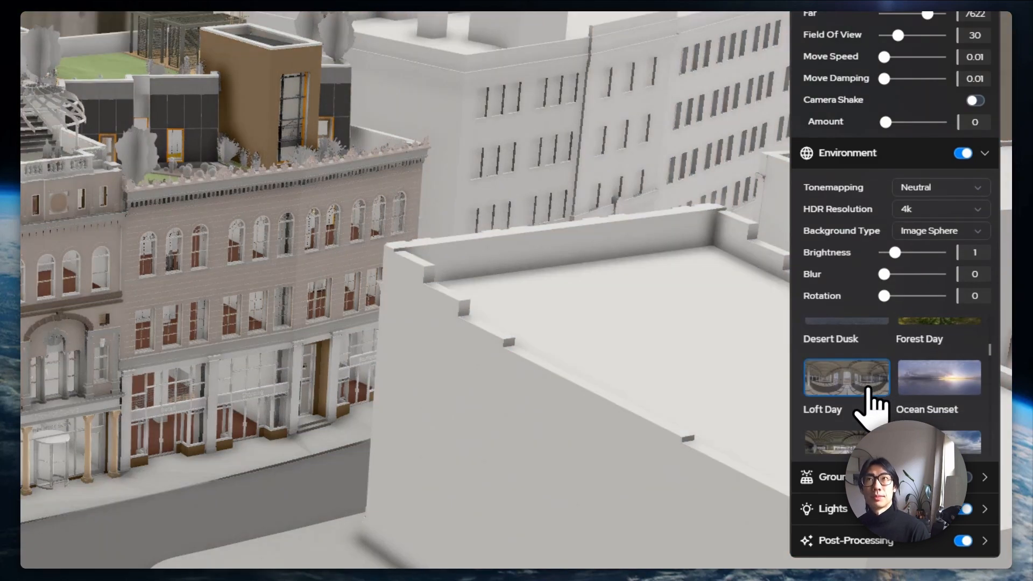
Reframe the view on the storefront and raise the background blur to about 0.98
drag(648, 344, 605, 314)
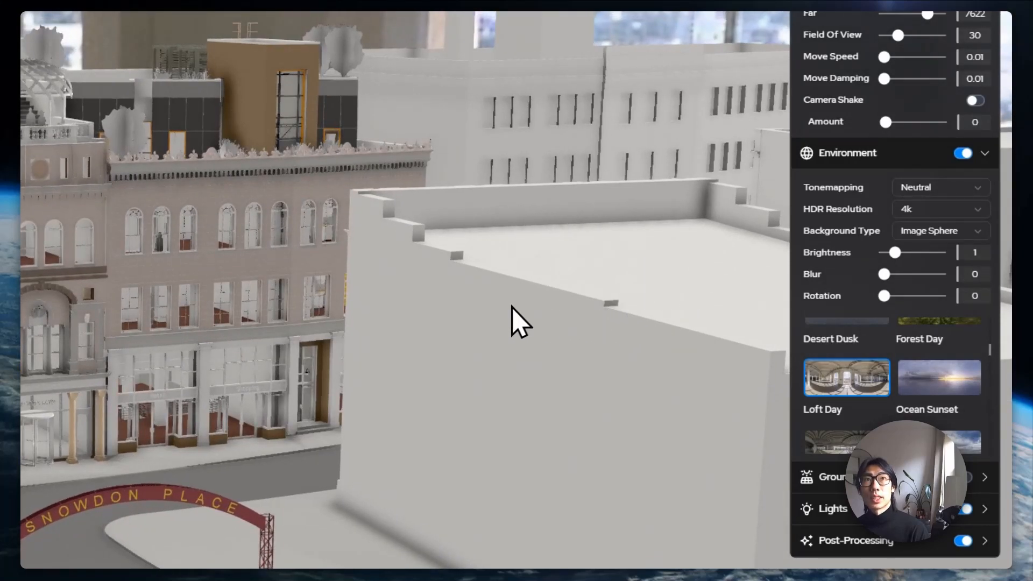
drag(511, 305, 508, 320)
scroll(511, 315, up, 5)
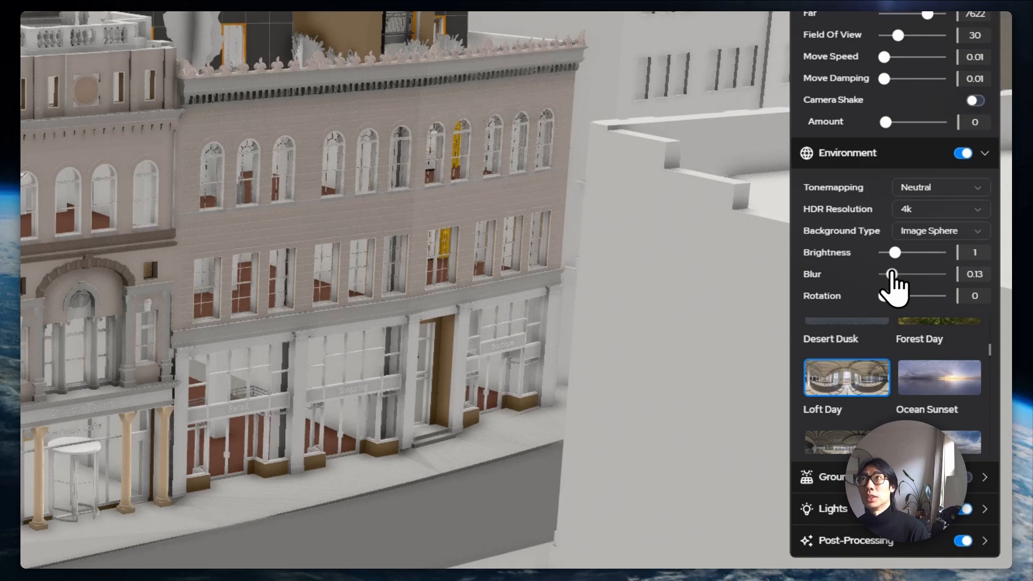
drag(893, 274, 941, 274)
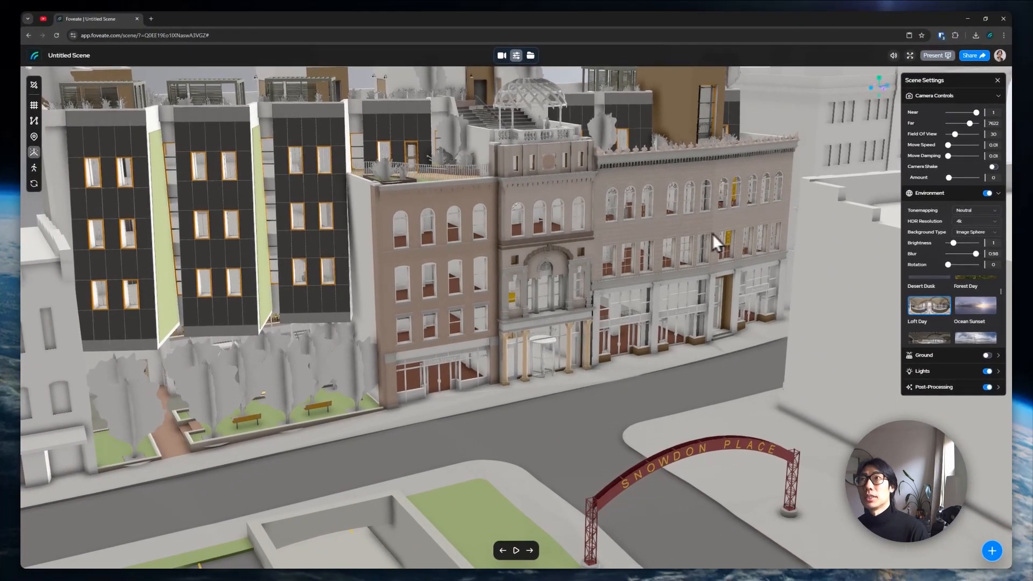
Frame a high view over the rooftops and name the first moment Moment 1
mouse_move(573, 305)
mouse_down()
mouse_move(581, 334)
mouse_move(573, 295)
mouse_up()
scroll(580, 333, down, 5)
scroll(572, 295, up, 3)
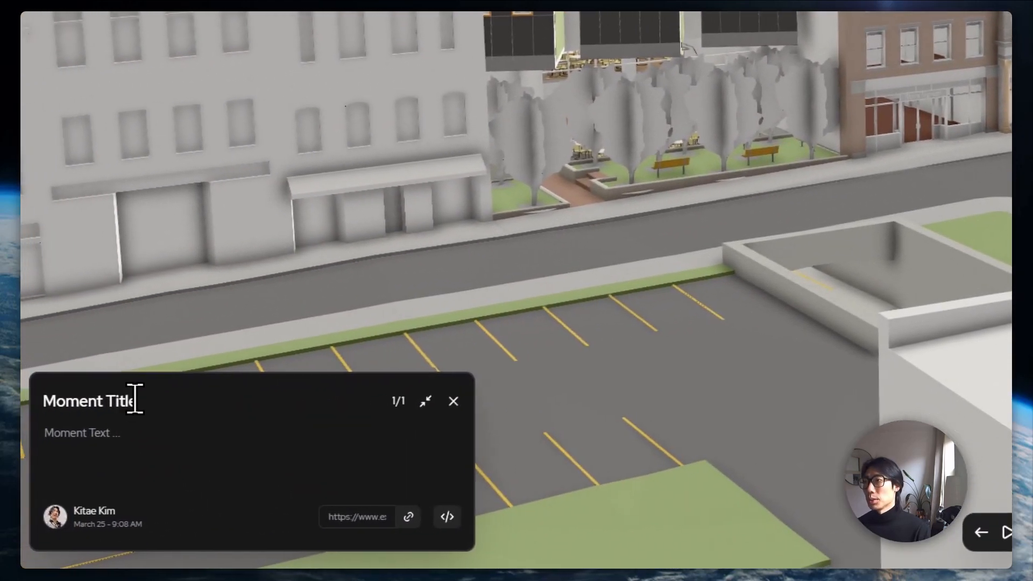
double_click(102, 403)
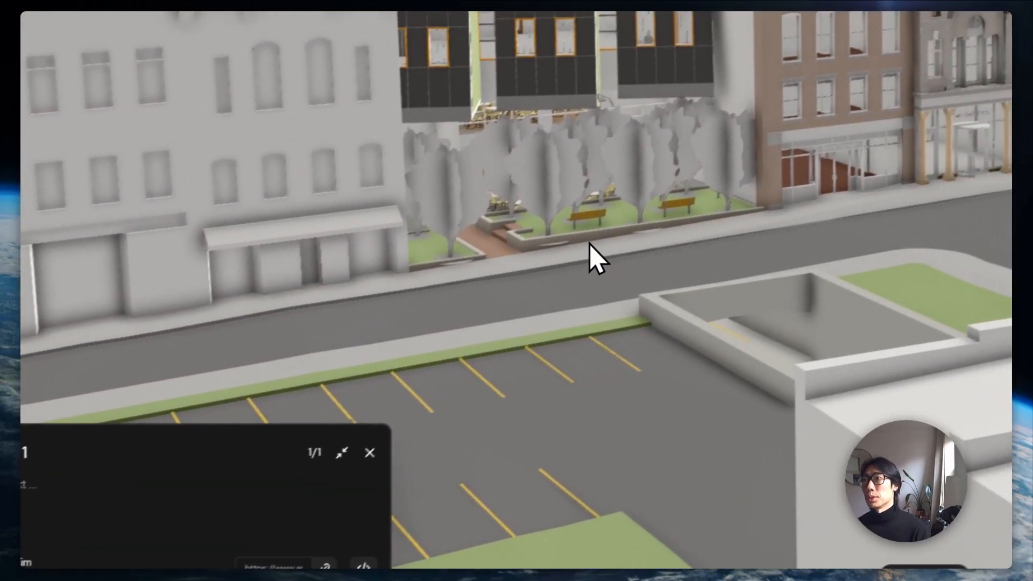
Orbit until the brick facade faces the camera and save it as the Facade Detail moment
drag(590, 244, 538, 316)
scroll(538, 307, up, 5)
right_drag(544, 250, 610, 312)
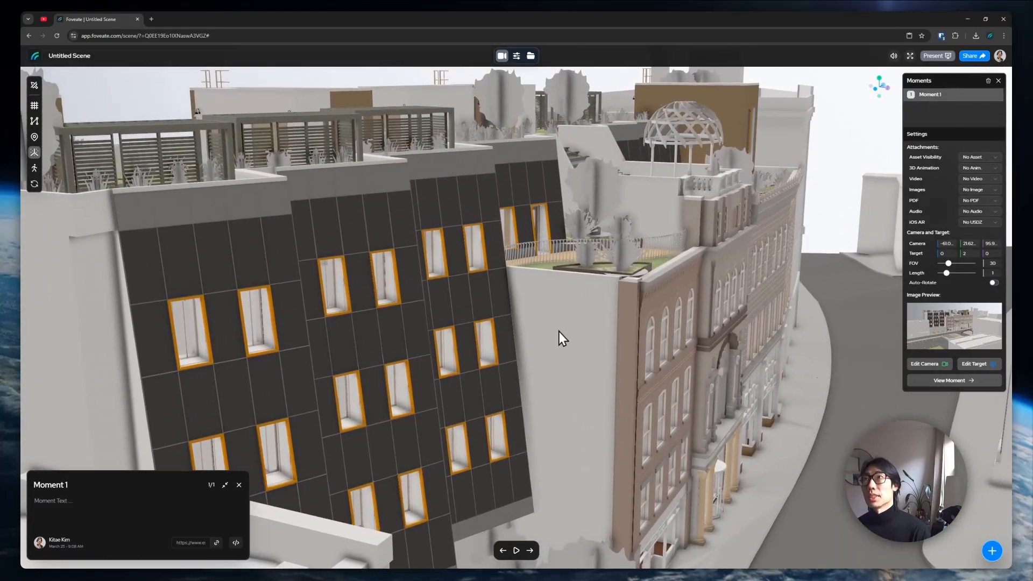
drag(559, 331, 723, 365)
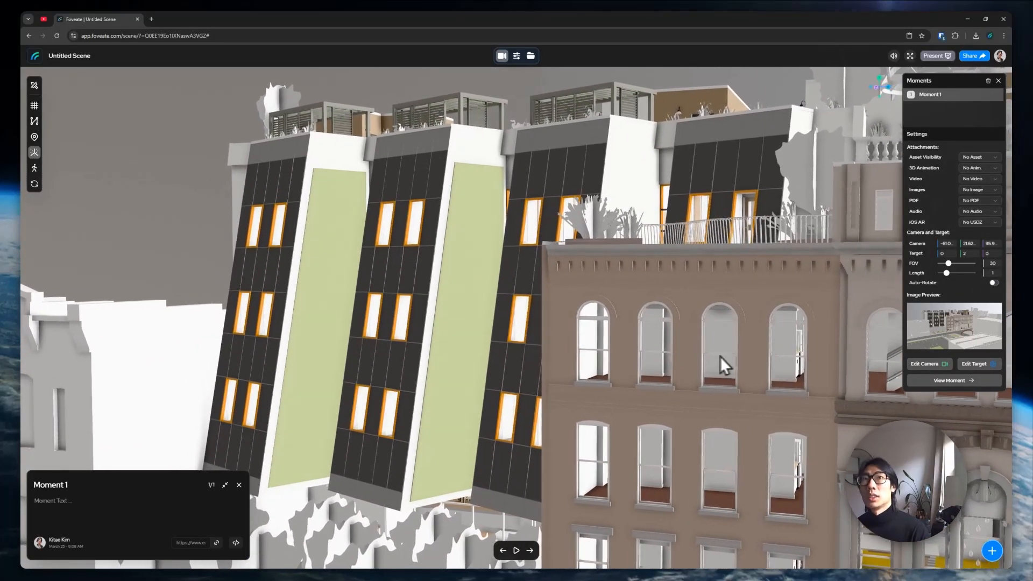
click(992, 552)
triple_click(146, 490)
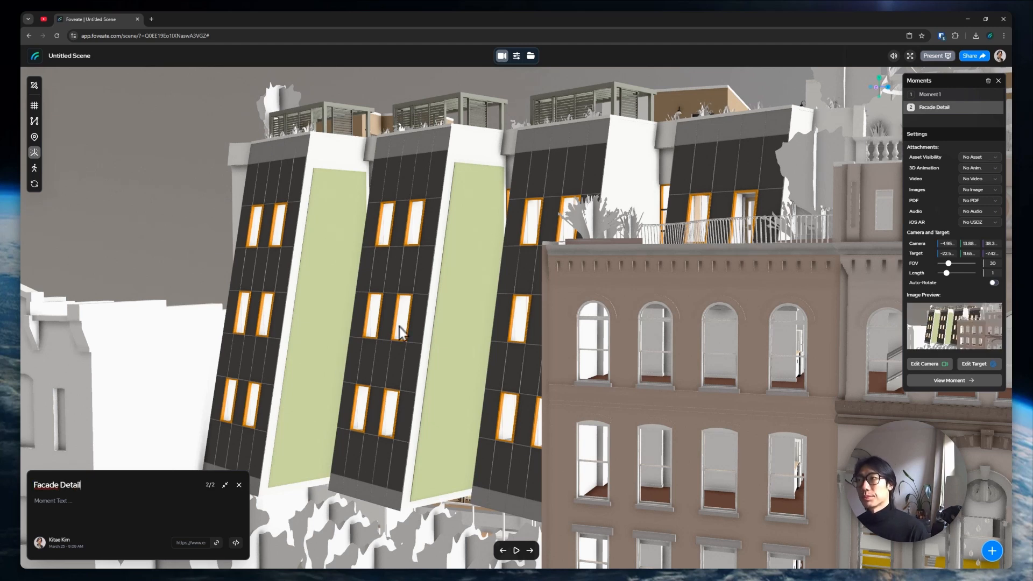
Frame the dome and front facade, save it as the Gazebo moment, and open Sharing Settings
drag(728, 243, 739, 298)
scroll(739, 298, down, 5)
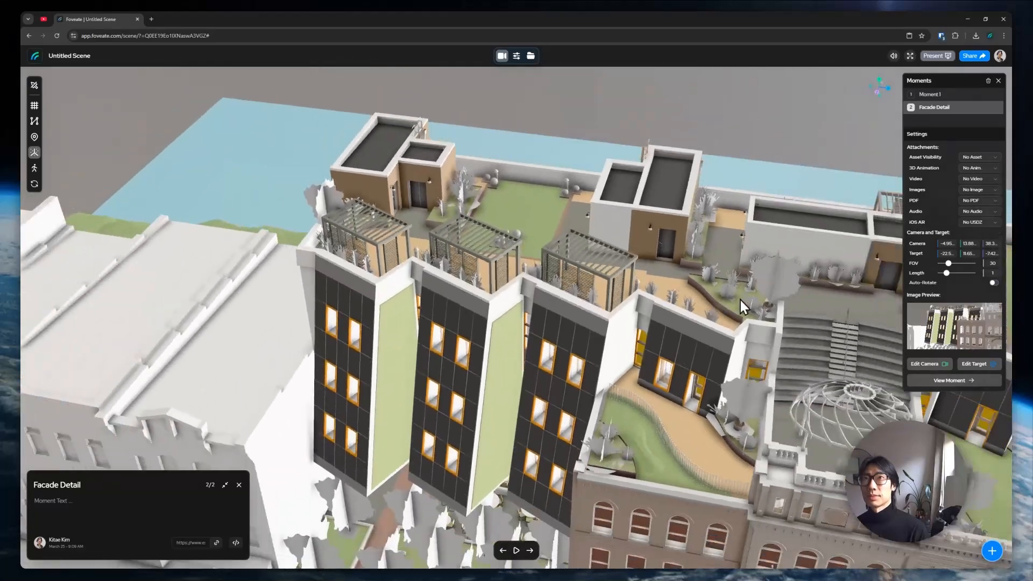
right_drag(740, 299, 560, 281)
drag(560, 281, 475, 297)
scroll(487, 298, up, 5)
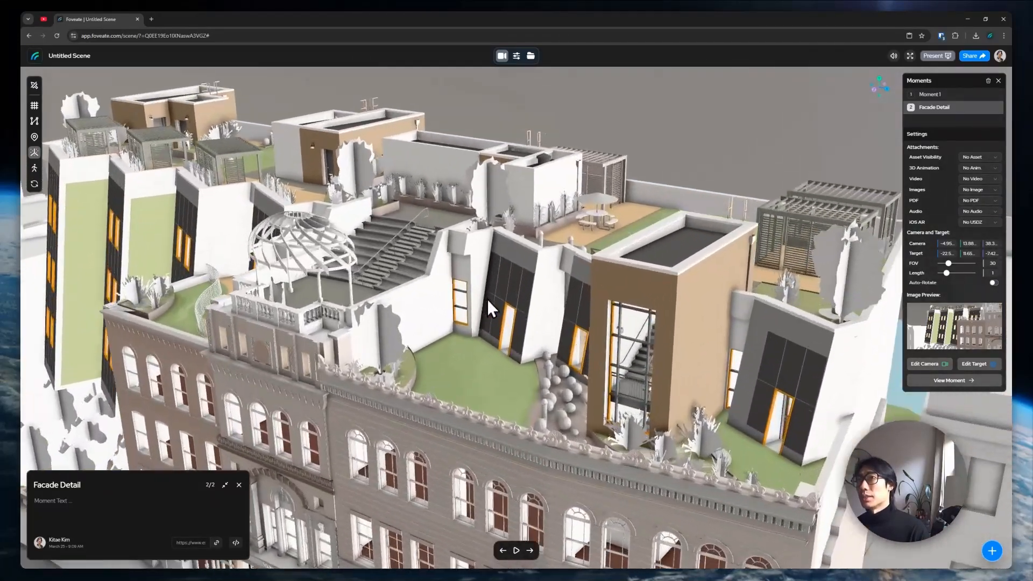
scroll(401, 193, up, 10)
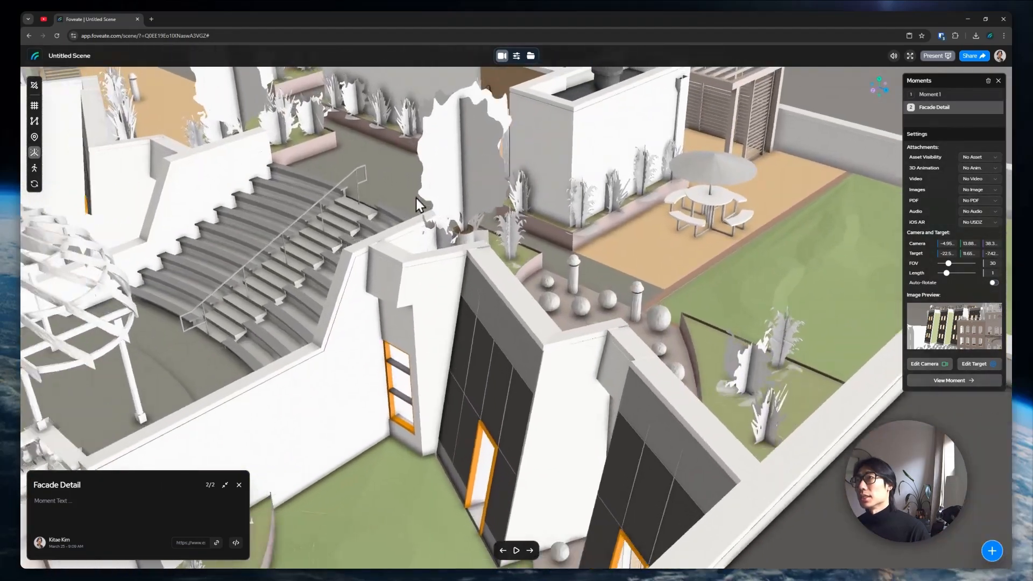
drag(415, 198, 581, 286)
right_drag(548, 251, 564, 270)
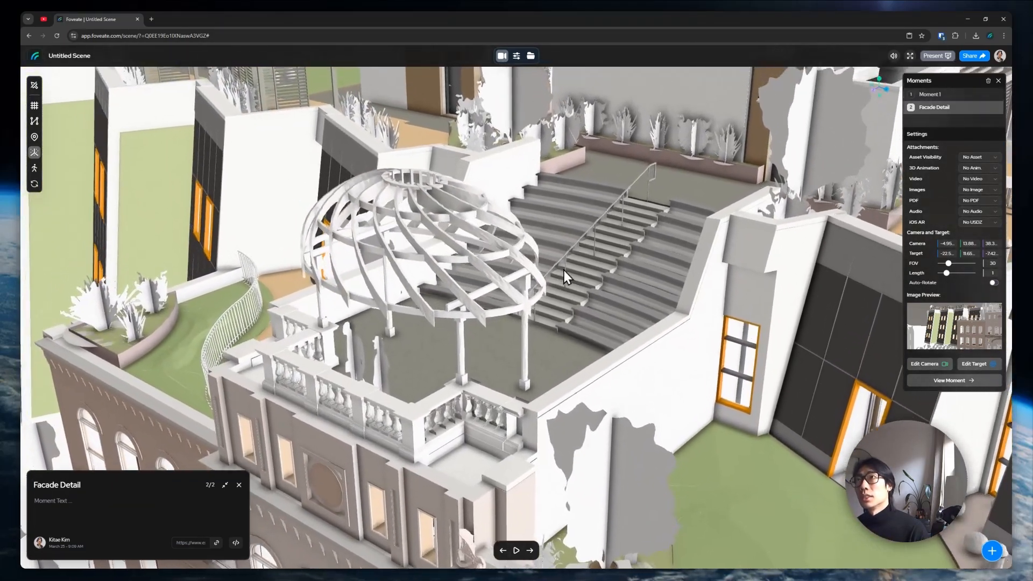
drag(566, 267, 578, 286)
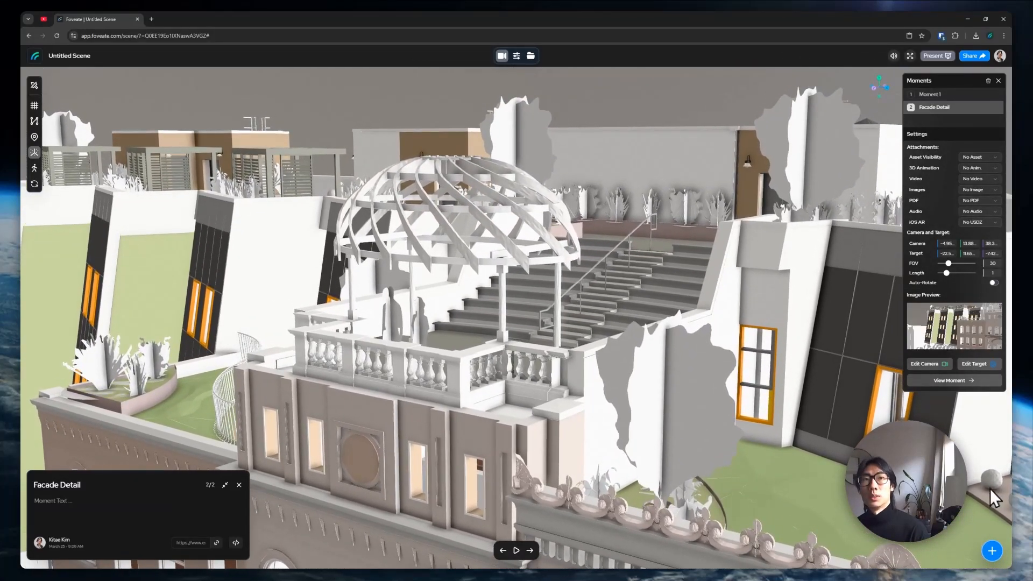
click(992, 552)
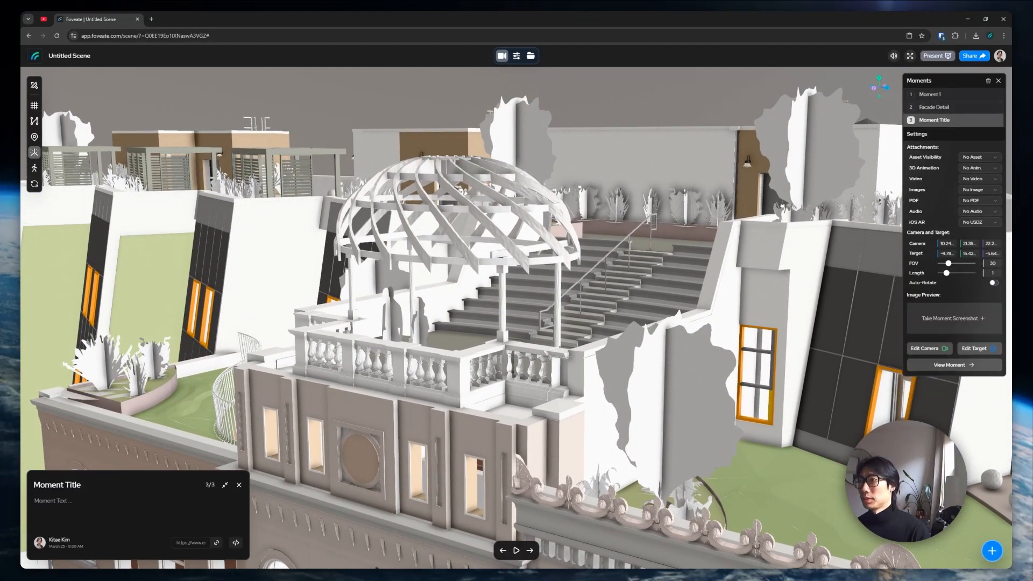
double_click(109, 492)
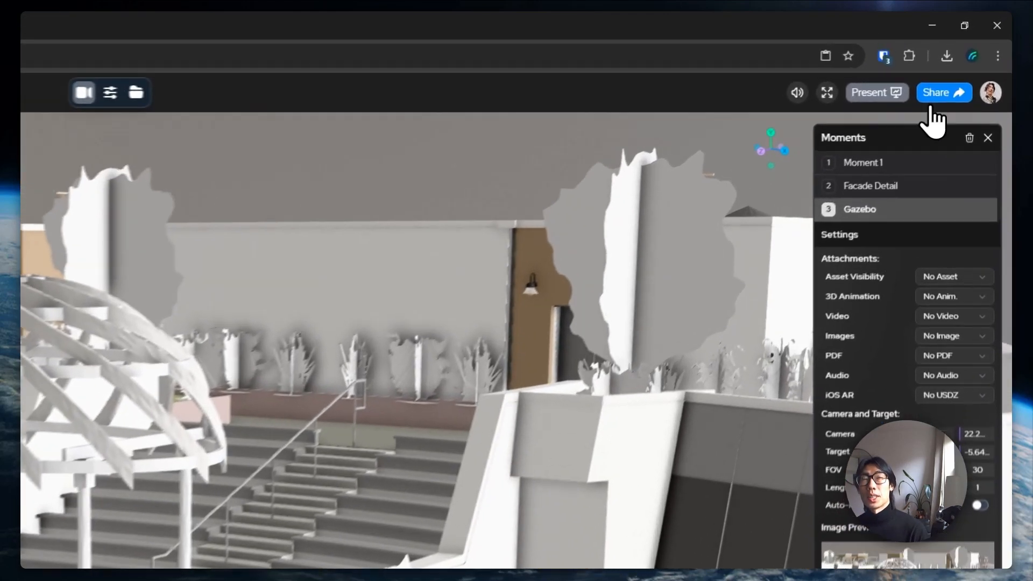
click(971, 56)
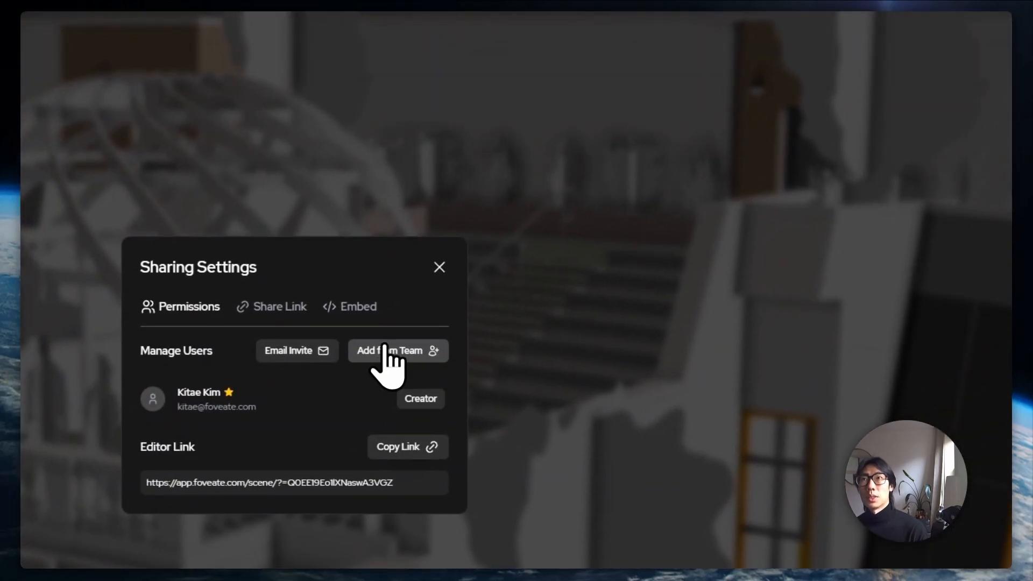
Add a teammate as editor, send an e-mail invite to another collaborator, and close Sharing Settings
click(385, 359)
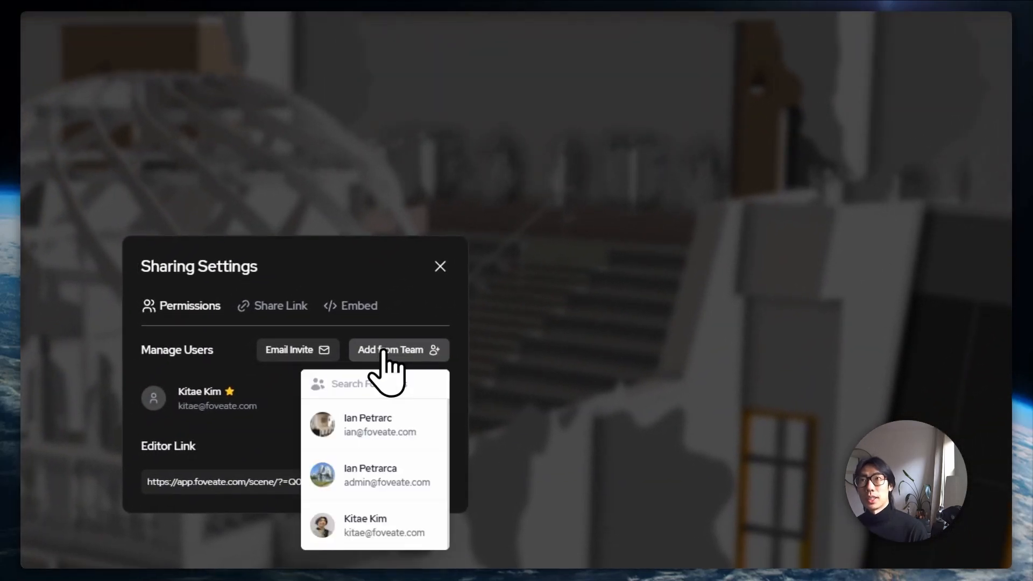
click(379, 429)
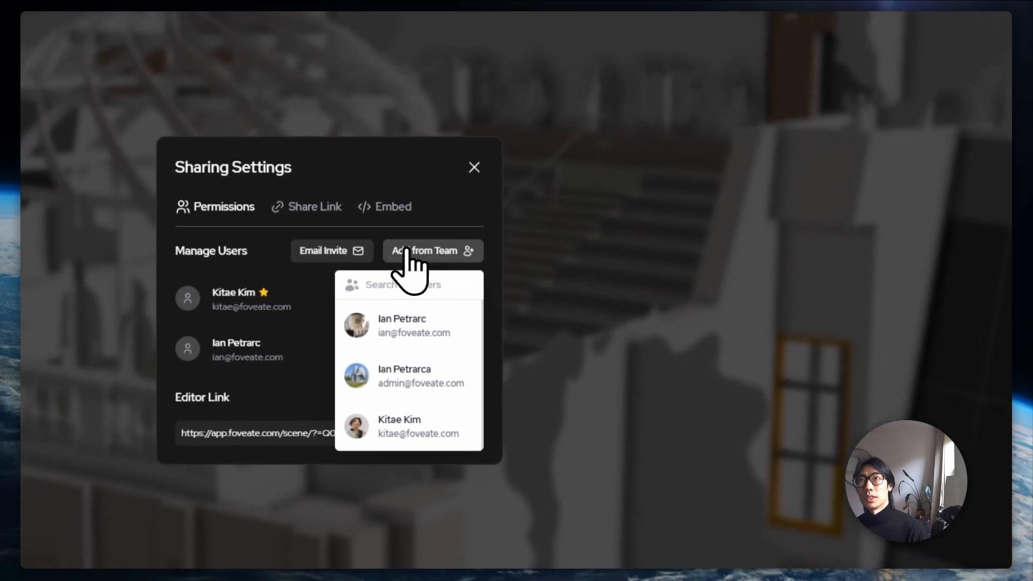
click(307, 241)
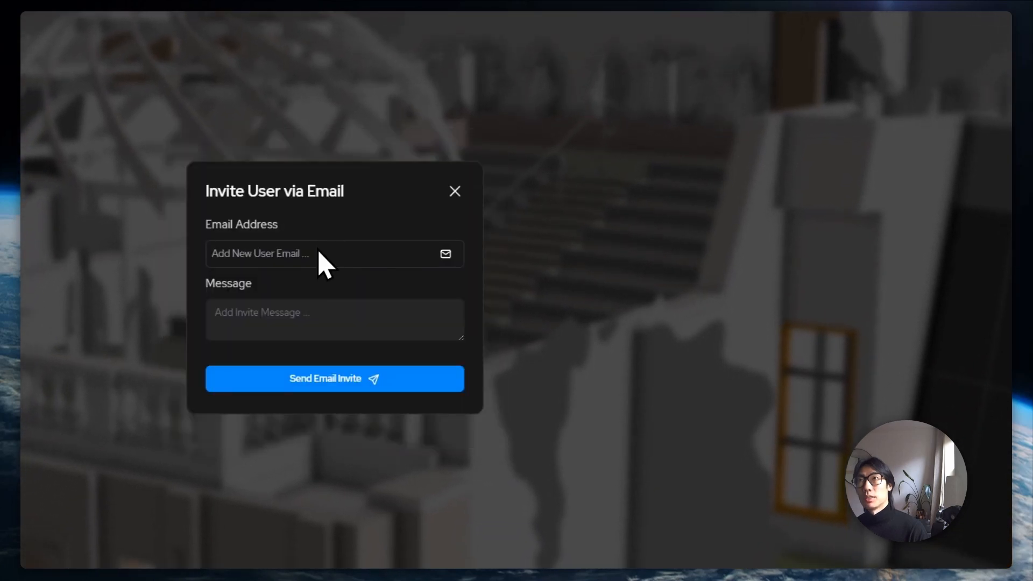
click(318, 254)
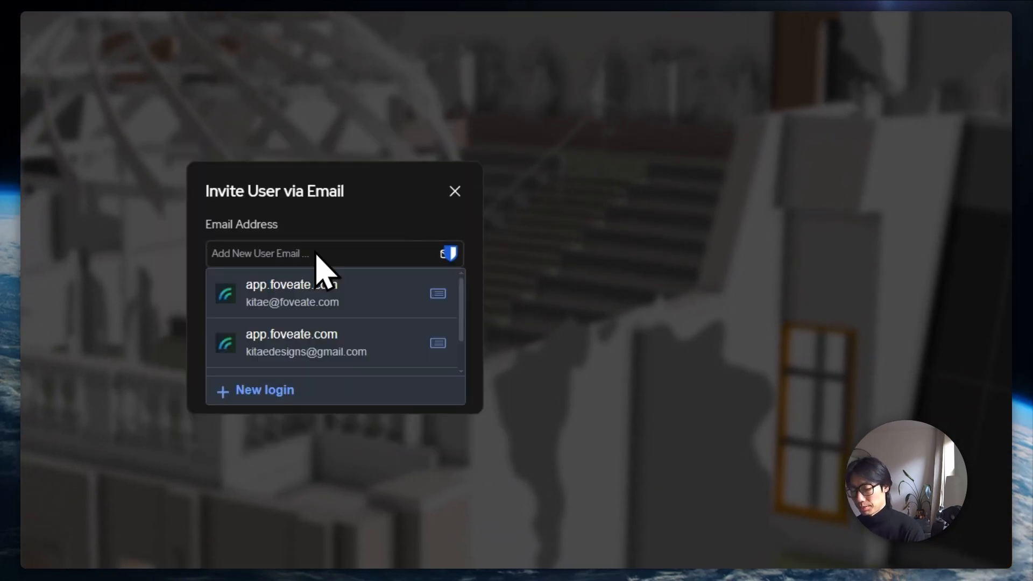
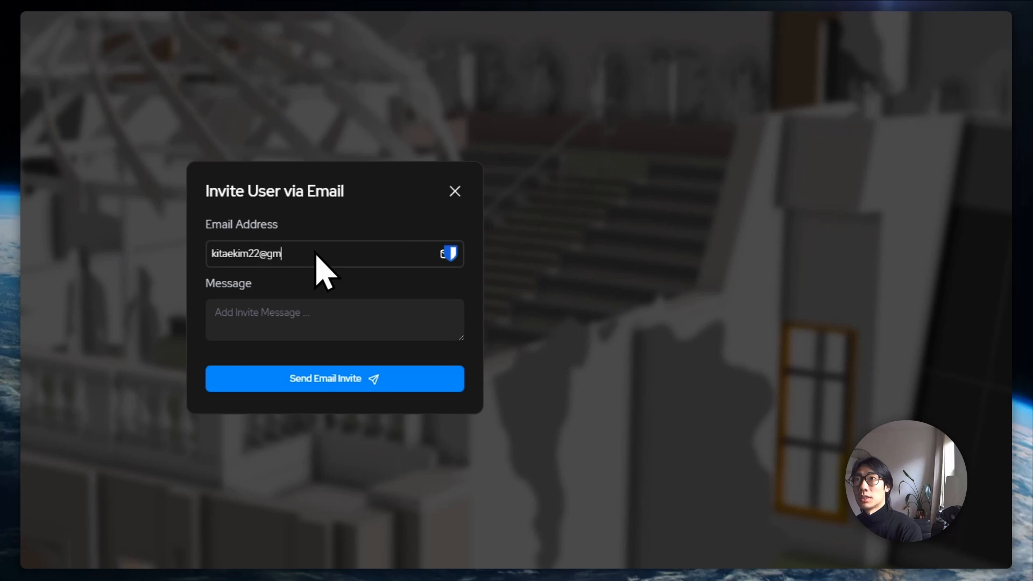
click(353, 378)
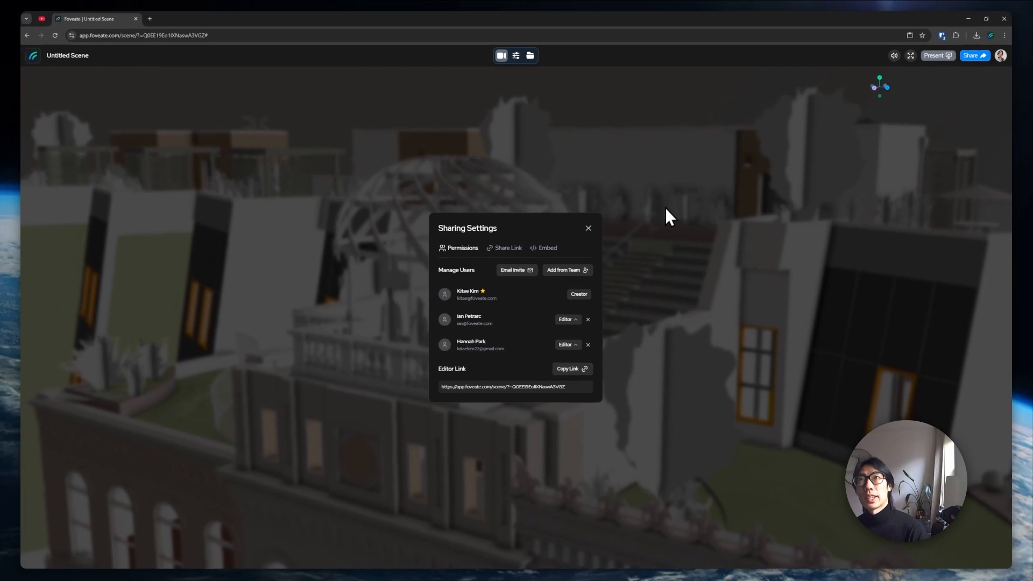
click(584, 227)
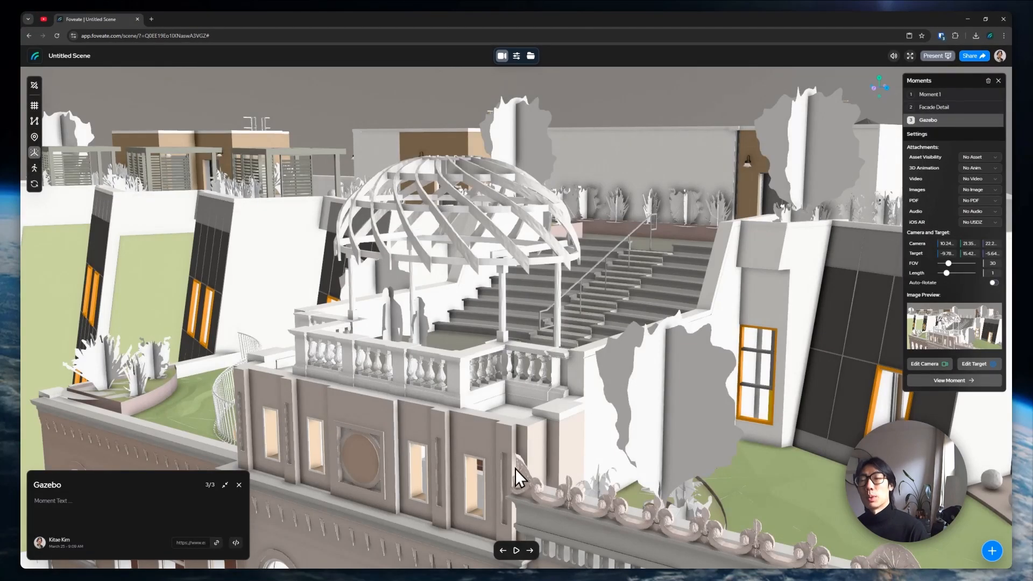
Jump to Moment 1 and bring up File Explorer on the FOVEATE\working\revit export folder
click(530, 554)
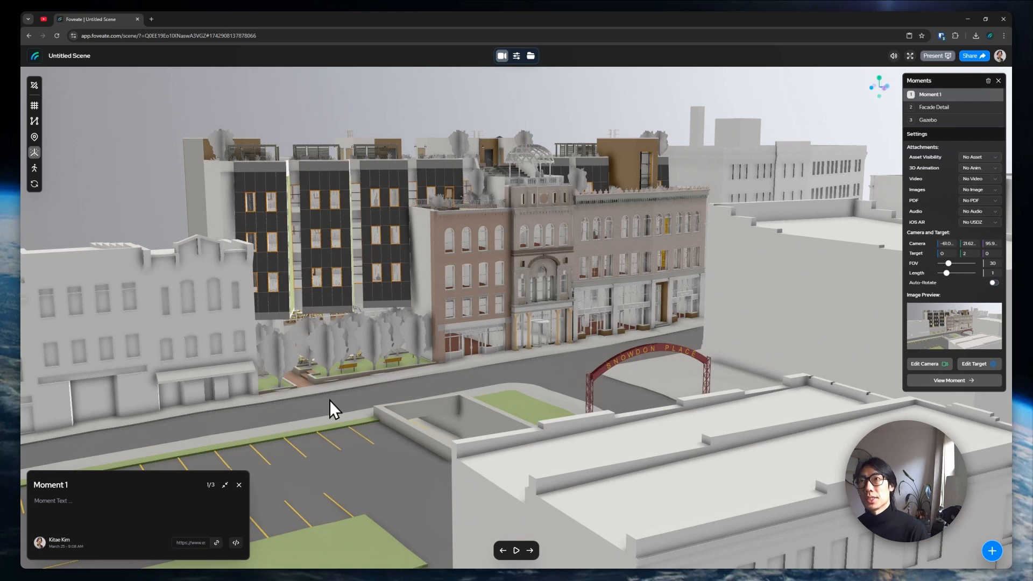
key(alt+Tab)
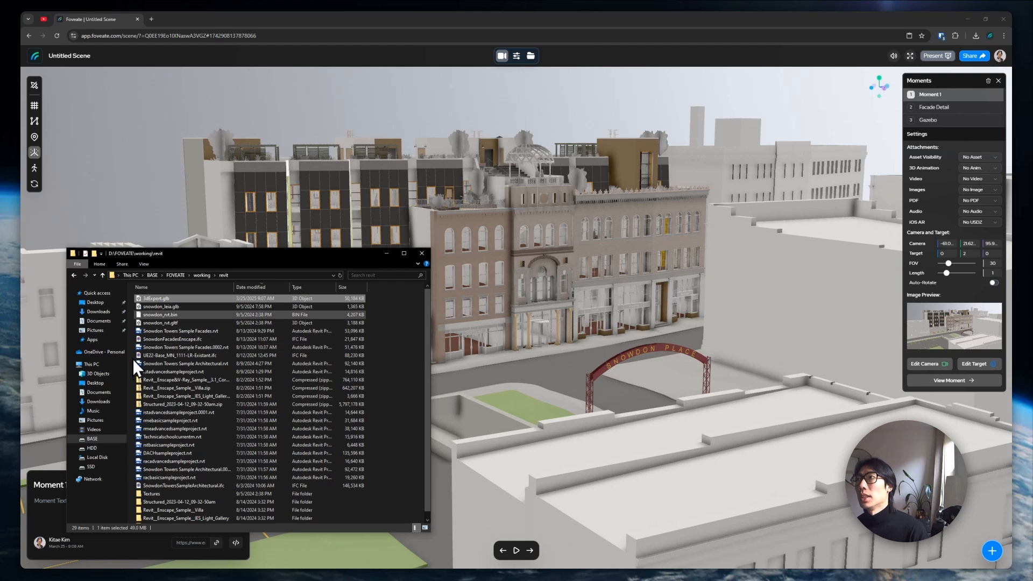
Drag rp_chen_posed_001_Mobile-v1.glb from D:\FOVEATE\premiumcatalog\entourage into the Foveate scene
click(176, 276)
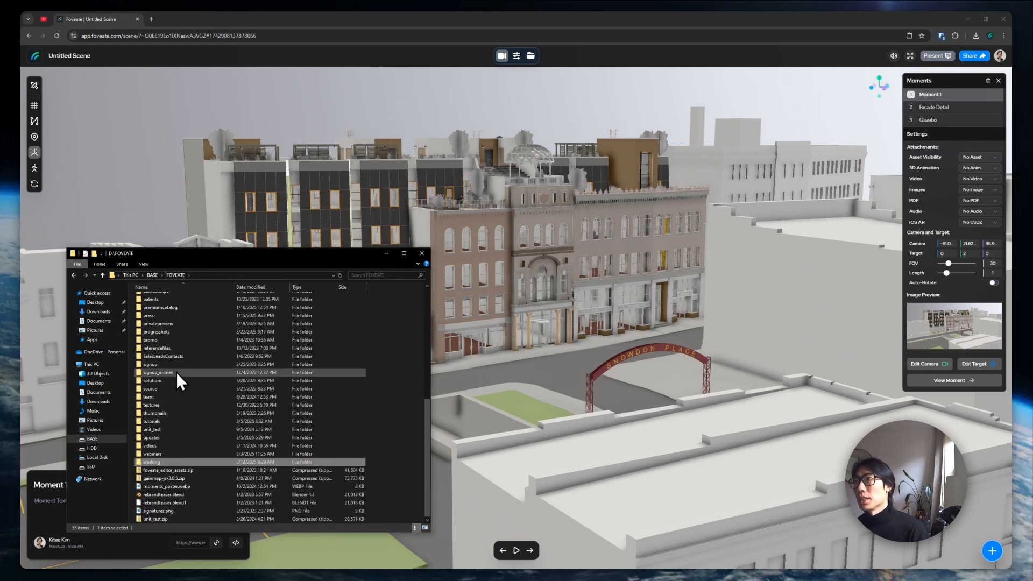
double_click(177, 308)
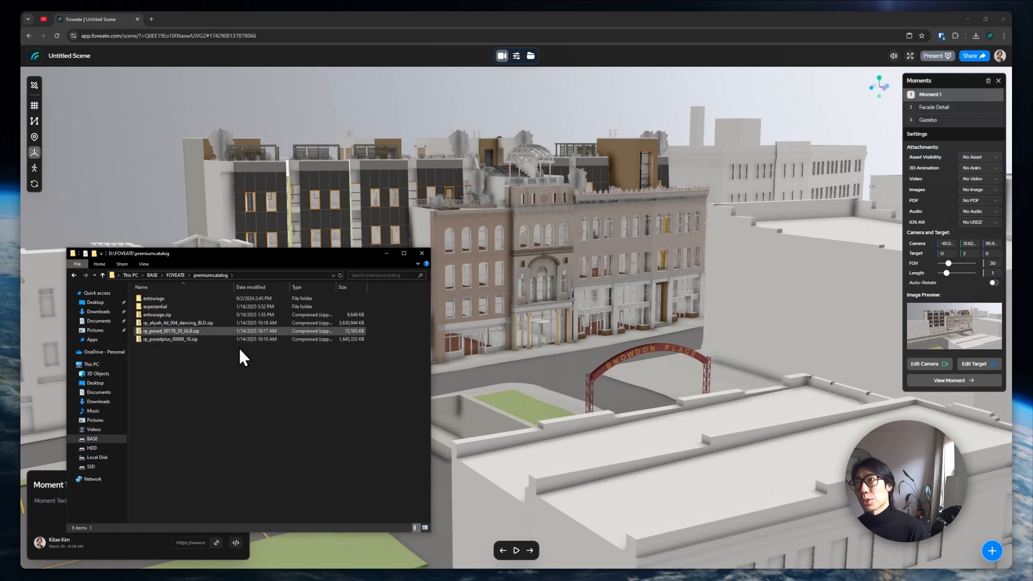
double_click(159, 297)
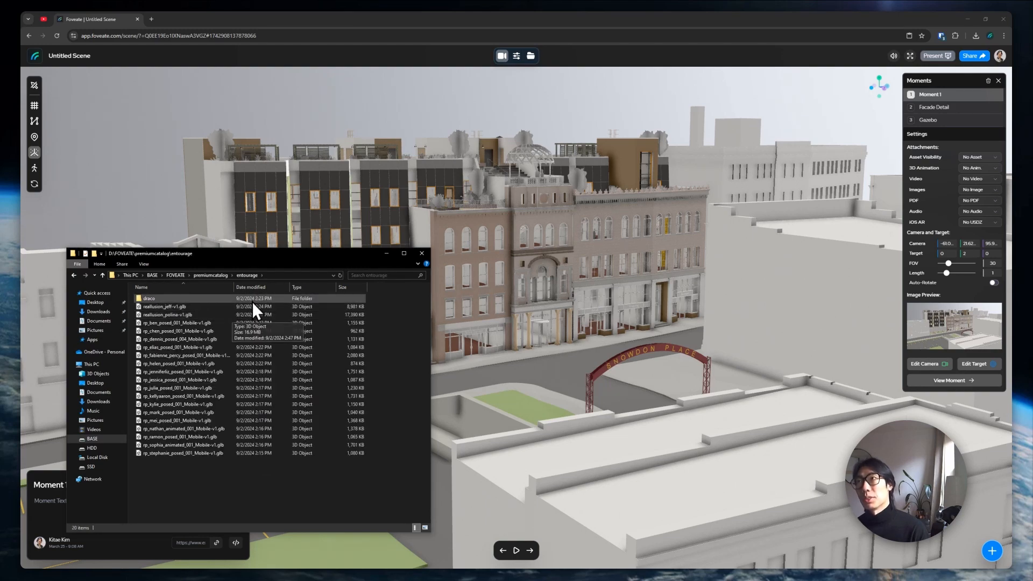
click(266, 286)
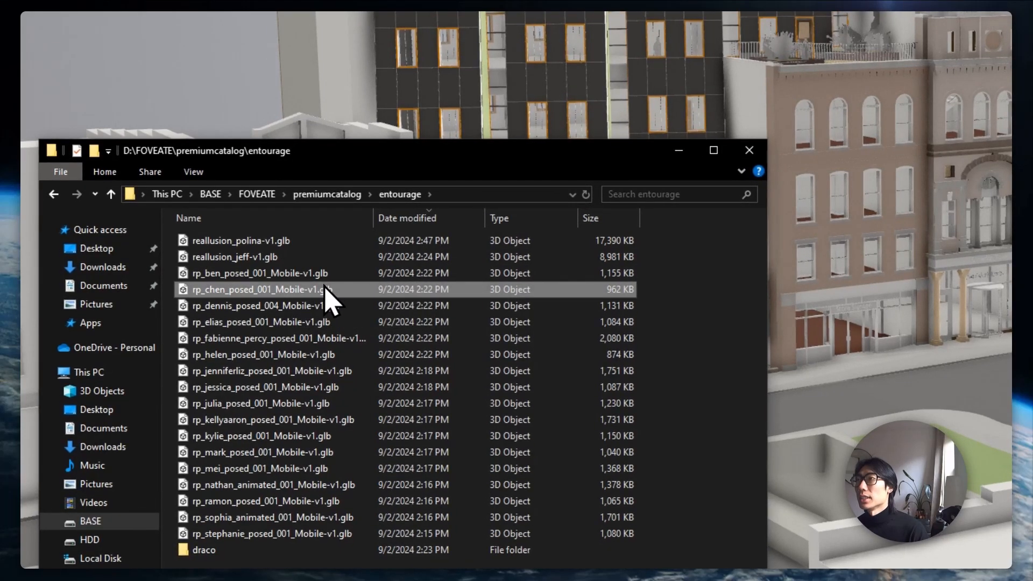
drag(324, 285, 576, 334)
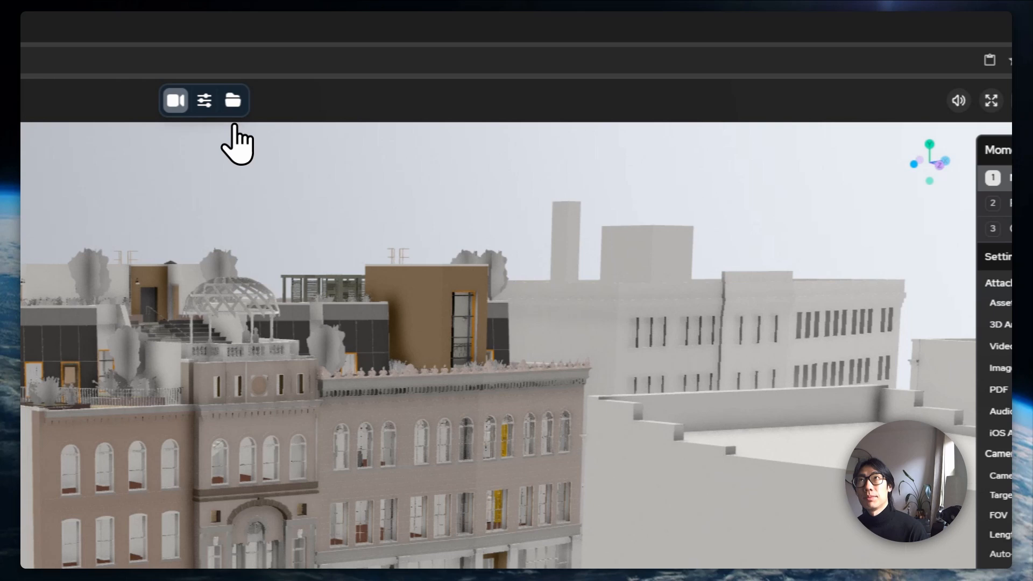
Lock the 3dExport.glb model and raise the person figure to roof level
click(262, 42)
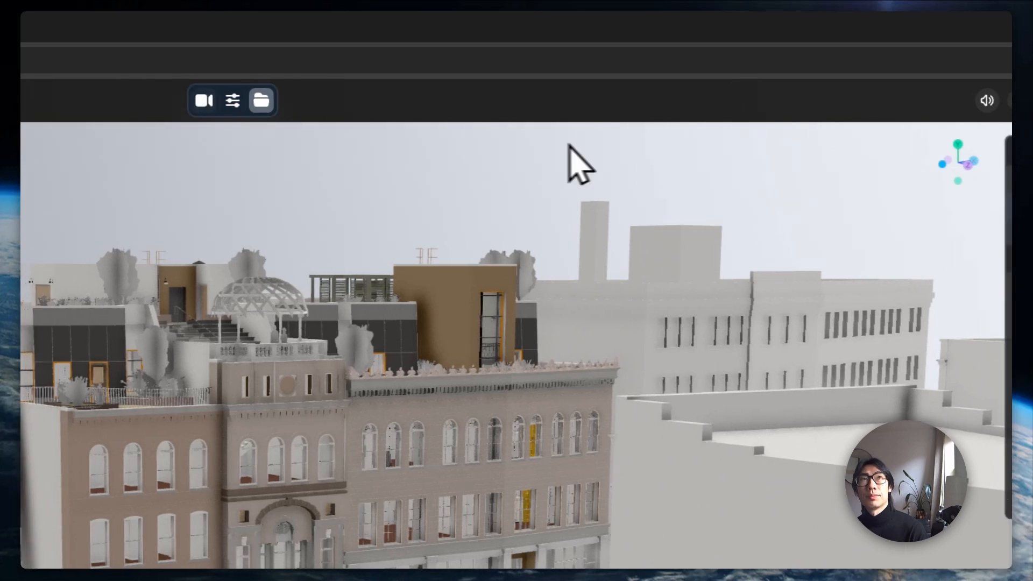
click(971, 181)
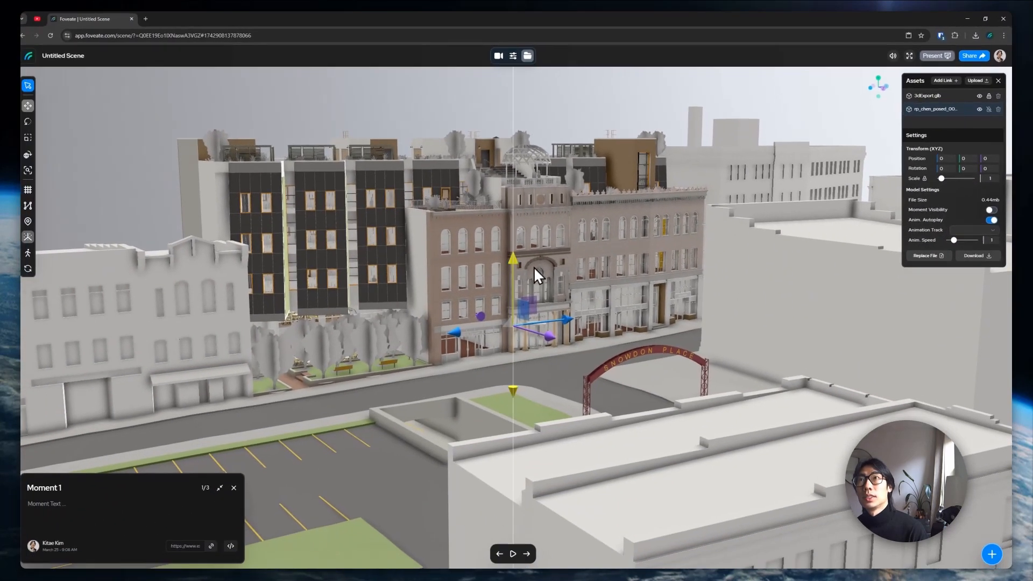
drag(525, 266, 555, 128)
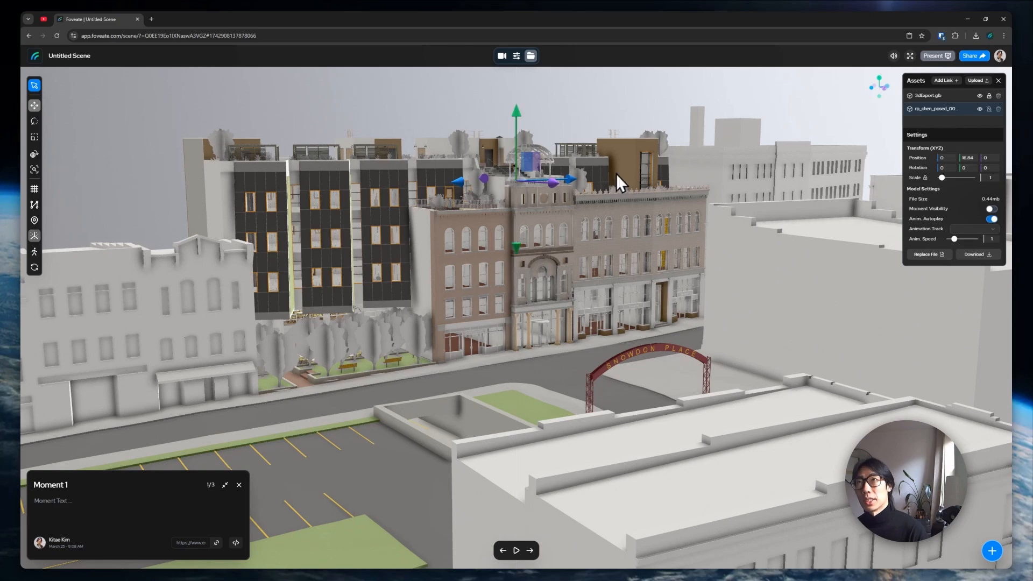
Place the rp_chen figure on the rooftop gazebo balcony and turn it around
key(f)
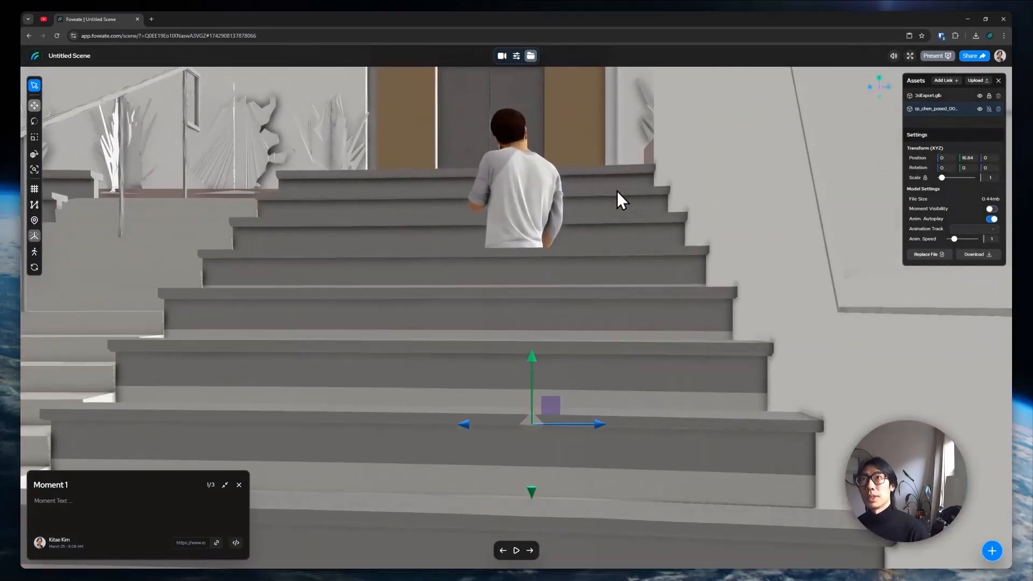
drag(617, 192, 582, 302)
scroll(583, 302, down, 10)
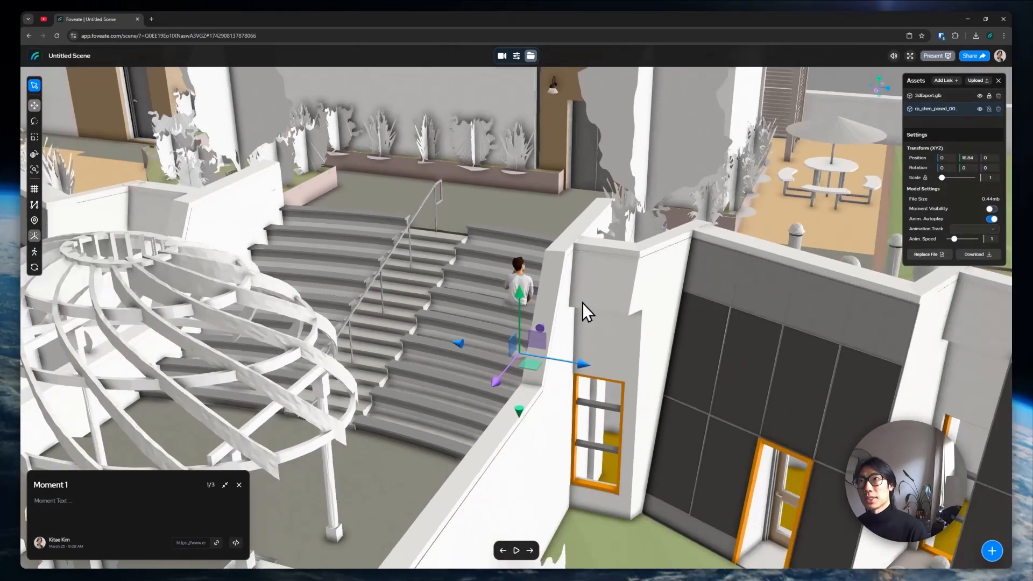
drag(528, 348, 340, 505)
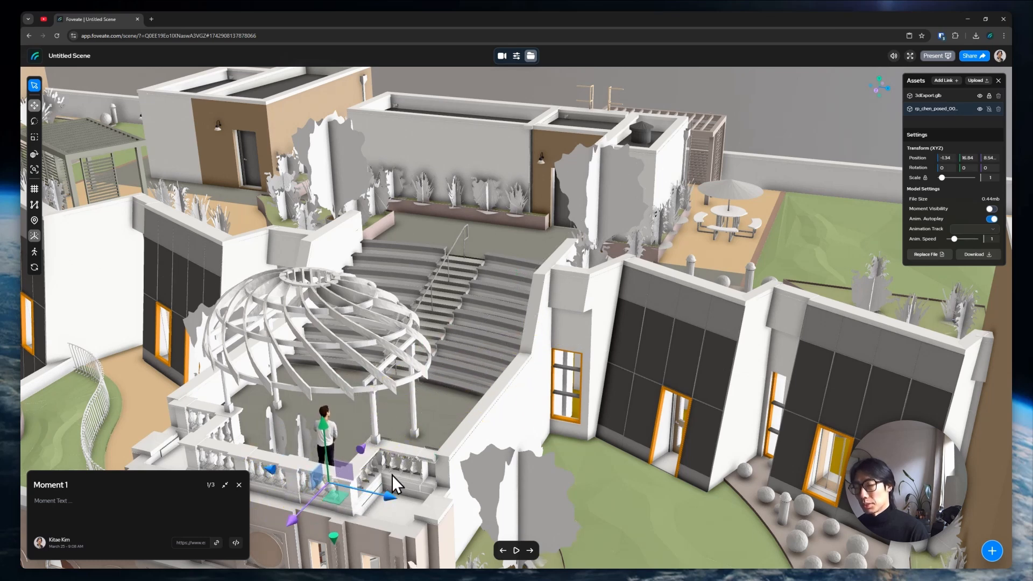
key(e)
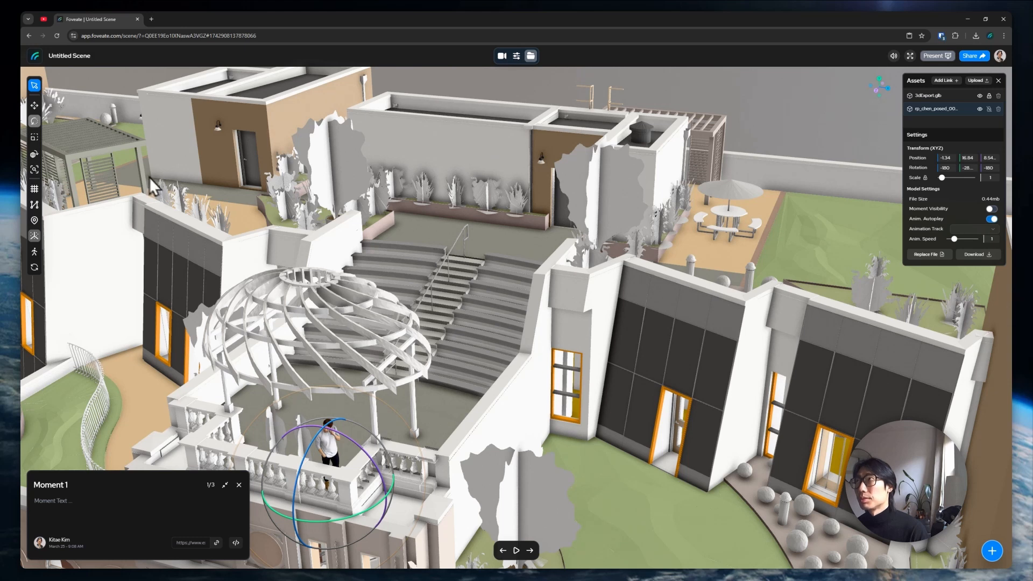
click(36, 87)
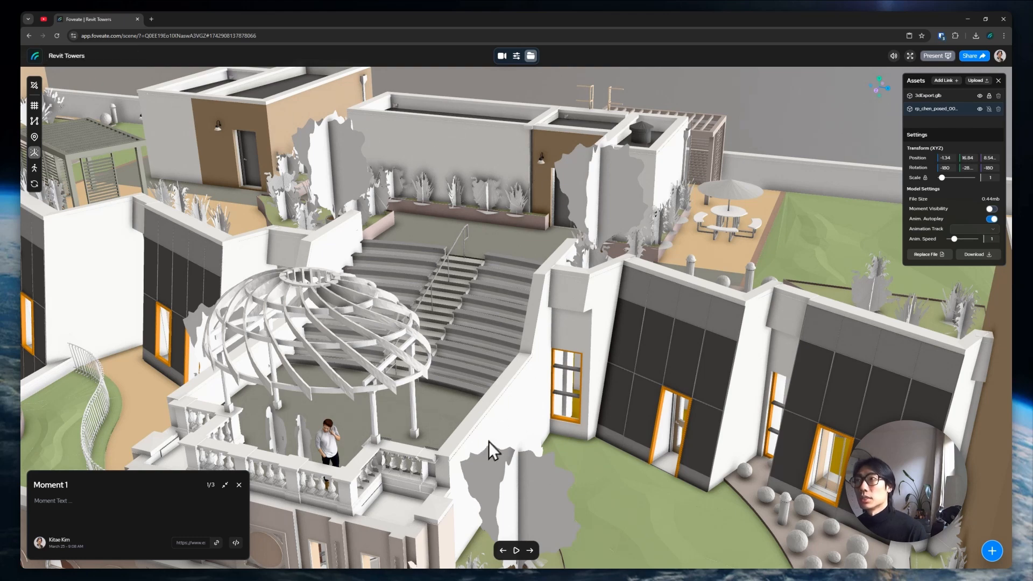
Go to the Gazebo moment and check its PDF and Images attachments, leaving both set to none
click(504, 551)
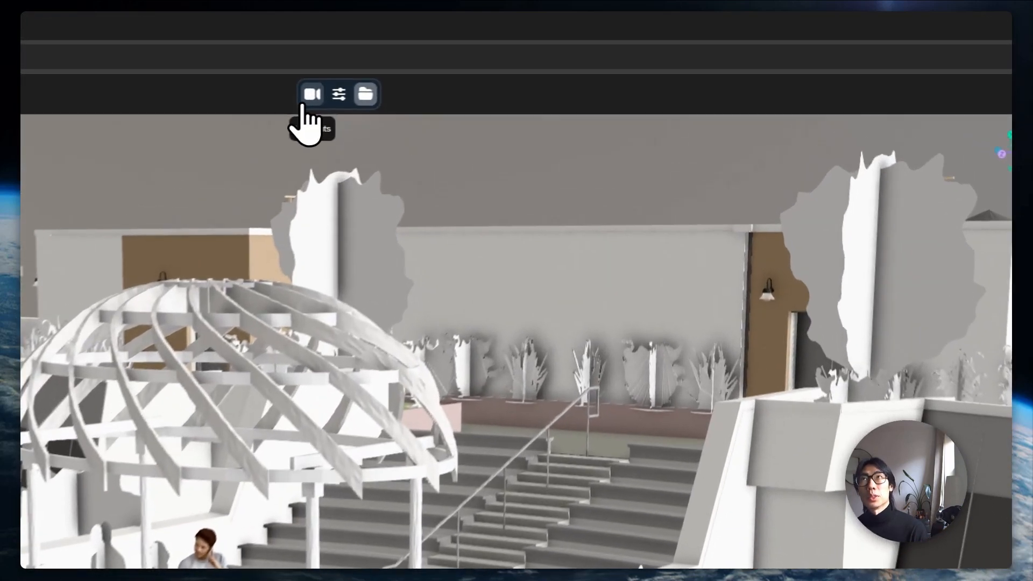
click(502, 56)
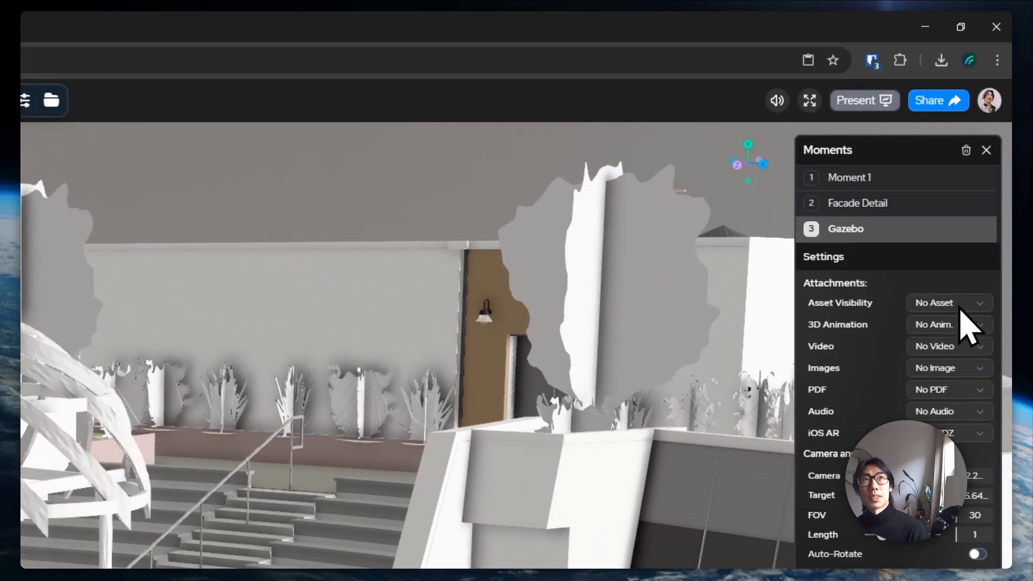
click(956, 388)
click(956, 392)
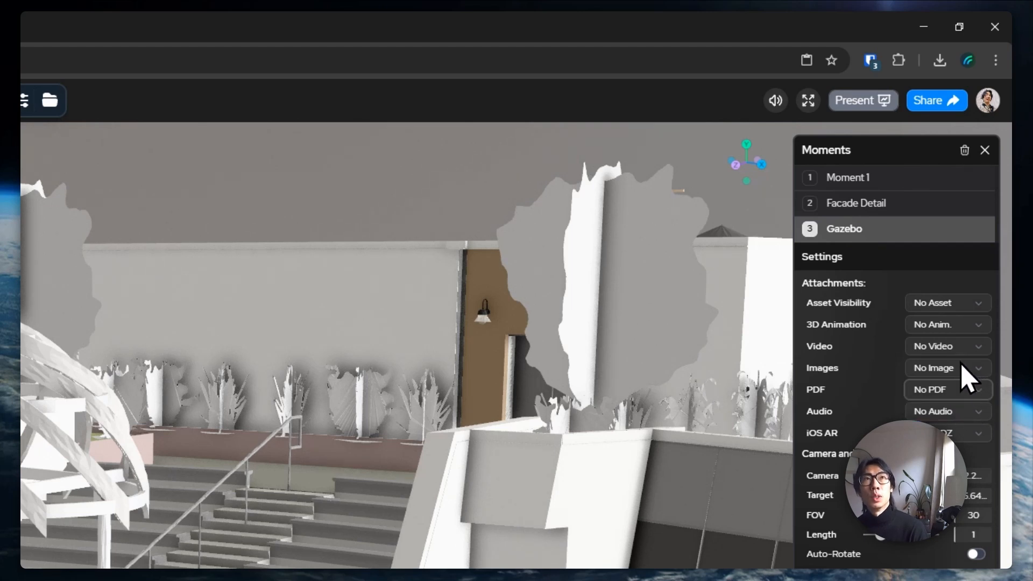
click(962, 366)
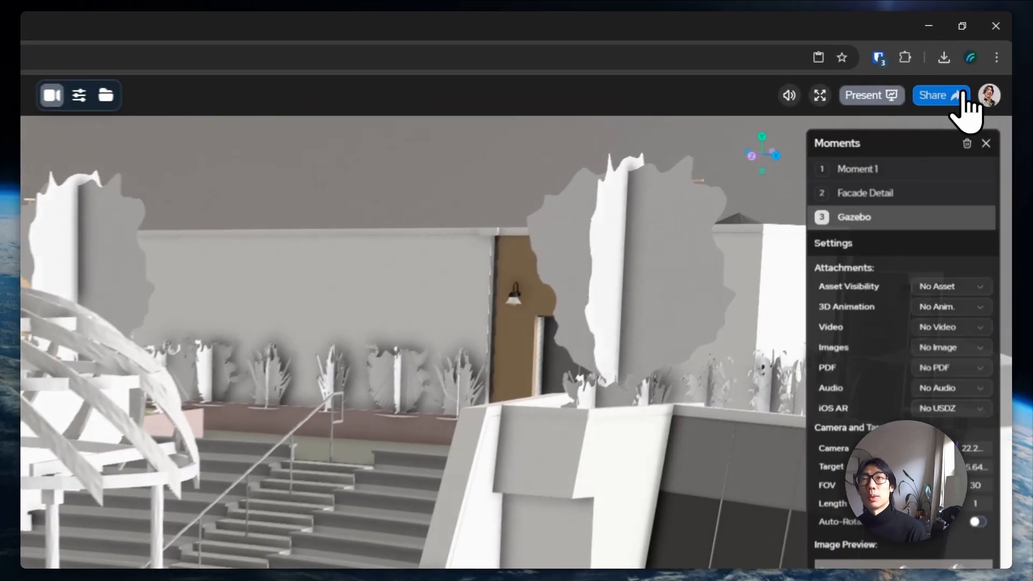
Set the Share Link toggle to Enabled and open the shared Revit Towers scene in a new tab
click(979, 56)
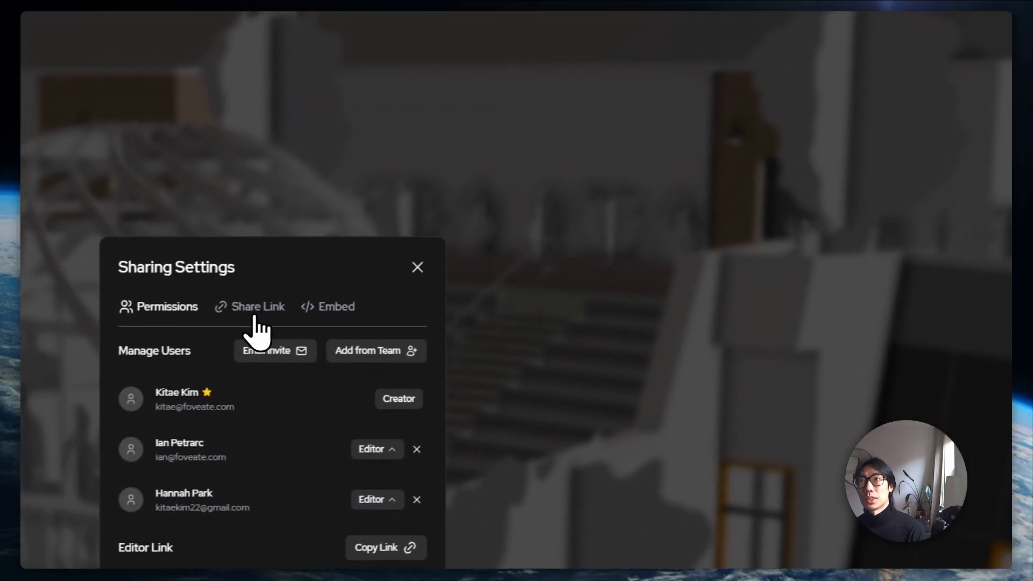
click(129, 397)
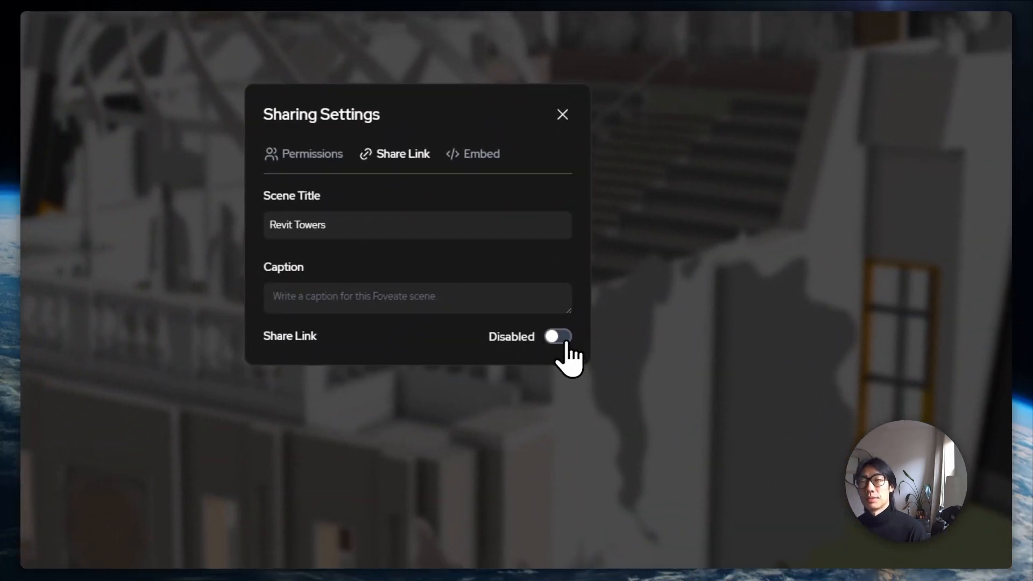
click(514, 401)
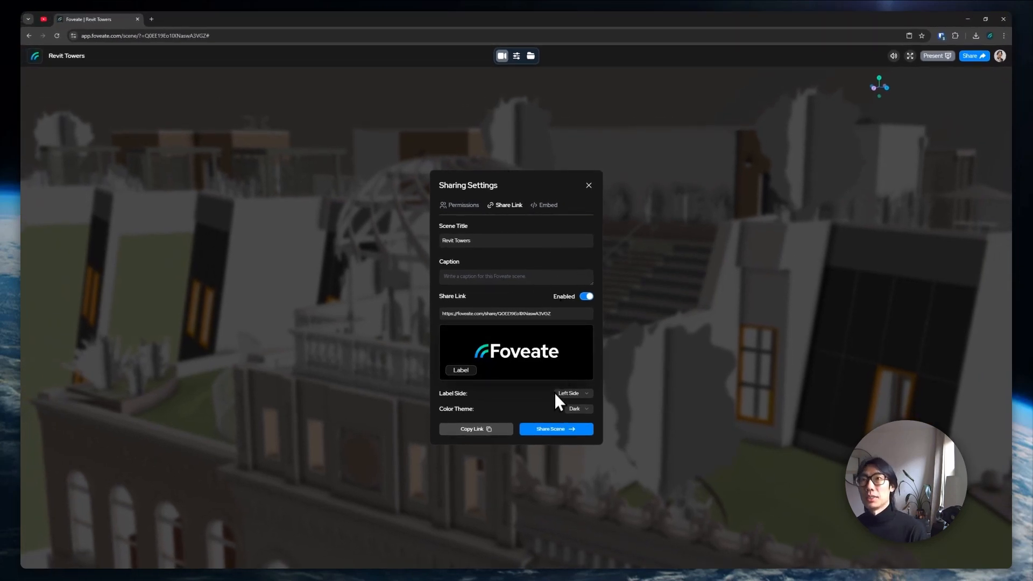
click(551, 429)
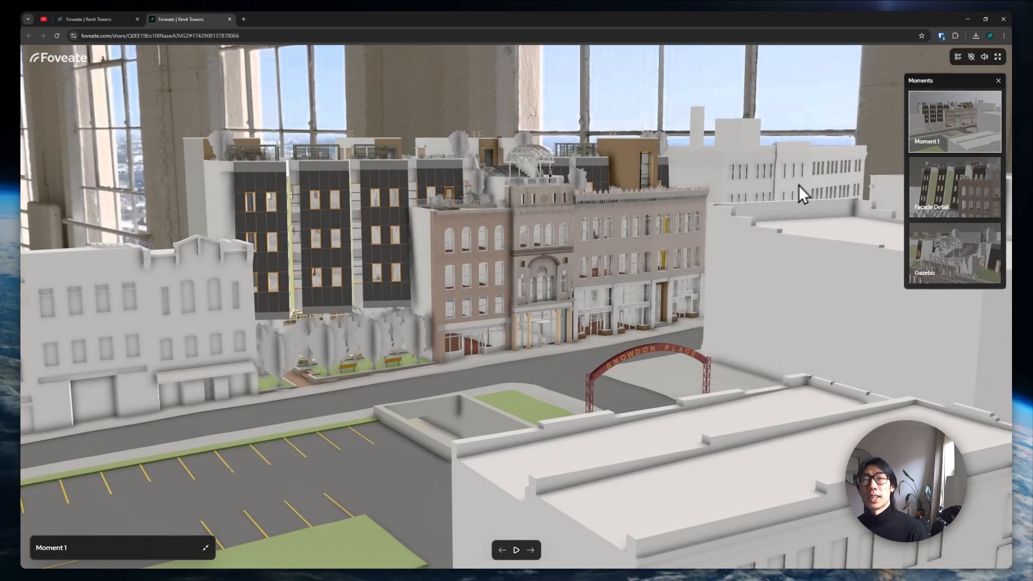
Preview the Facade Detail, Gazebo and Moment 1 moments, then play the automatic tour
click(955, 197)
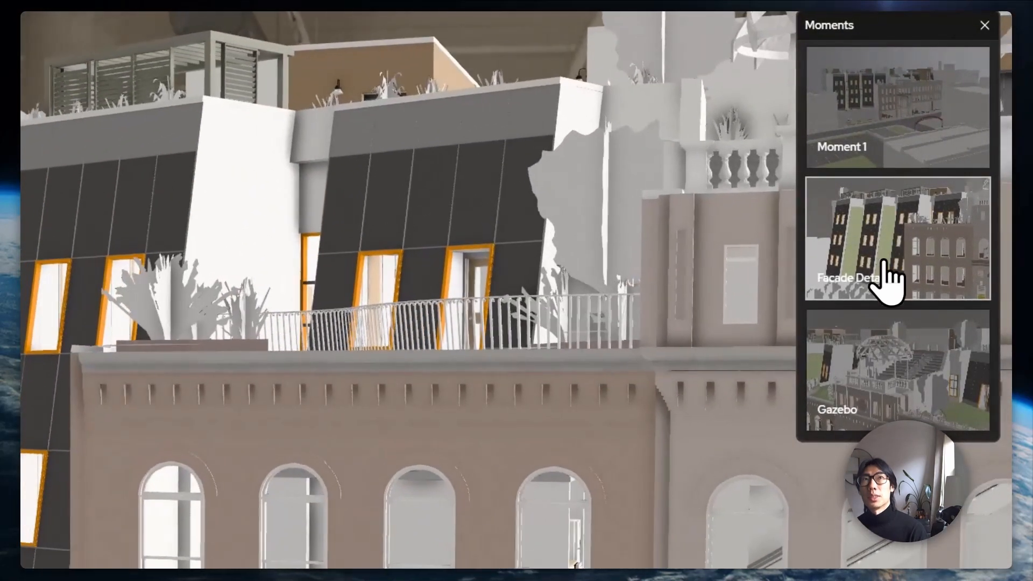
click(883, 369)
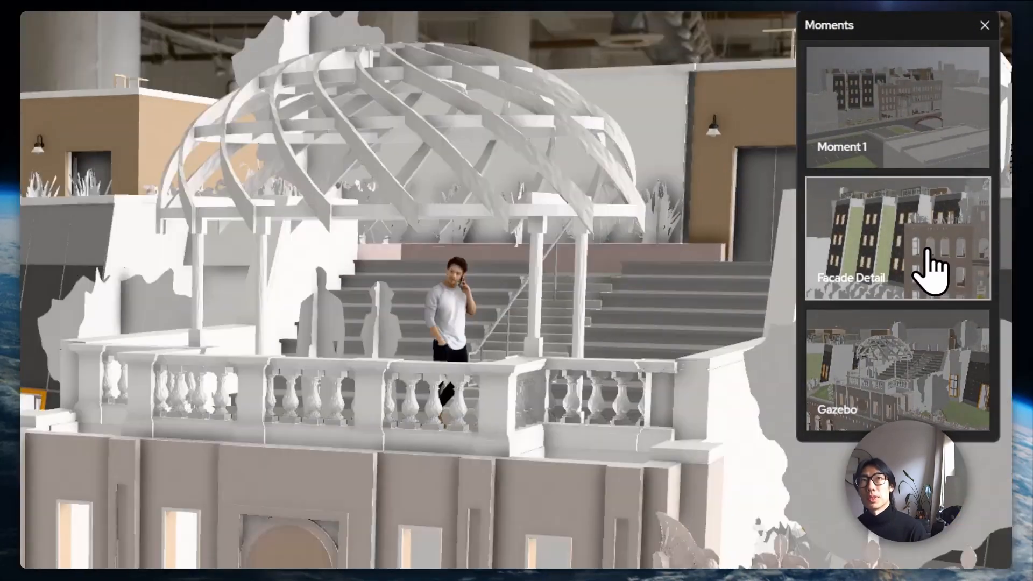
click(930, 271)
click(922, 167)
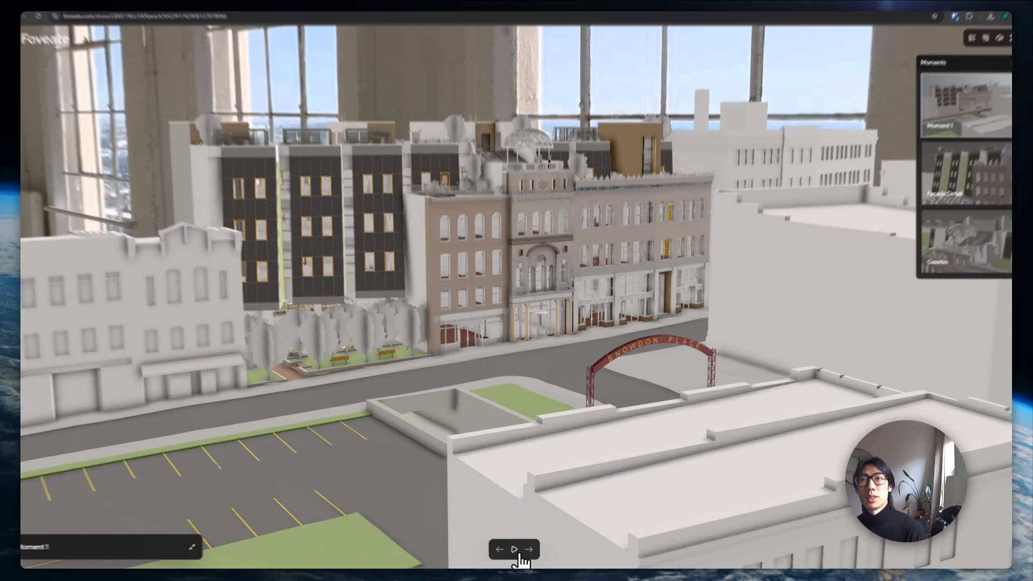
click(516, 550)
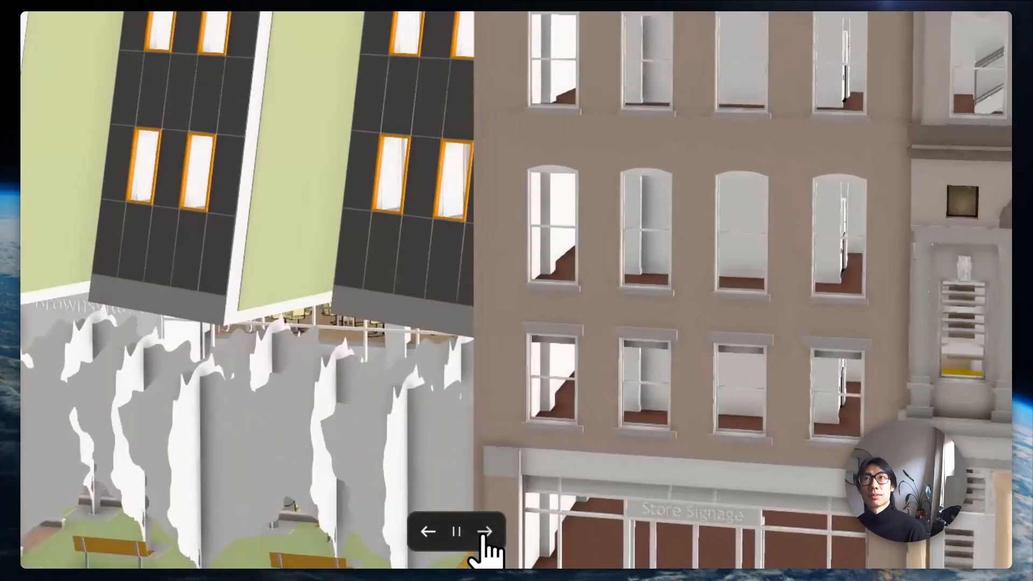